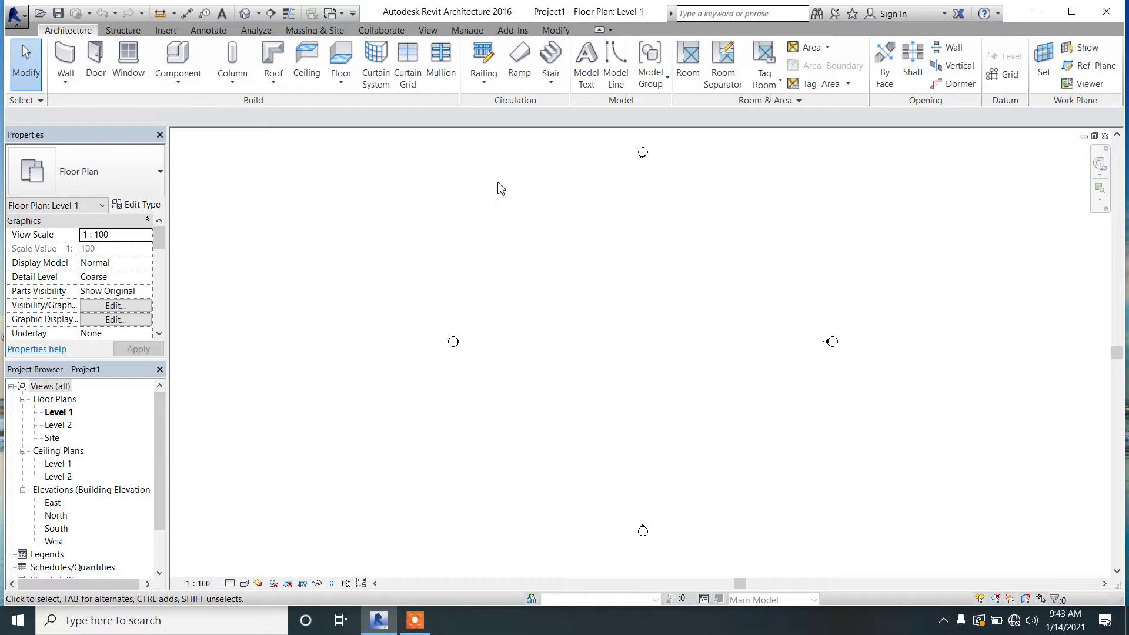
Close the Properties palette and the Project Browser.
scroll(259, 187, down, 1)
scroll(275, 222, down, 1)
scroll(475, 336, down, 2)
scroll(475, 335, up, 1)
click(159, 136)
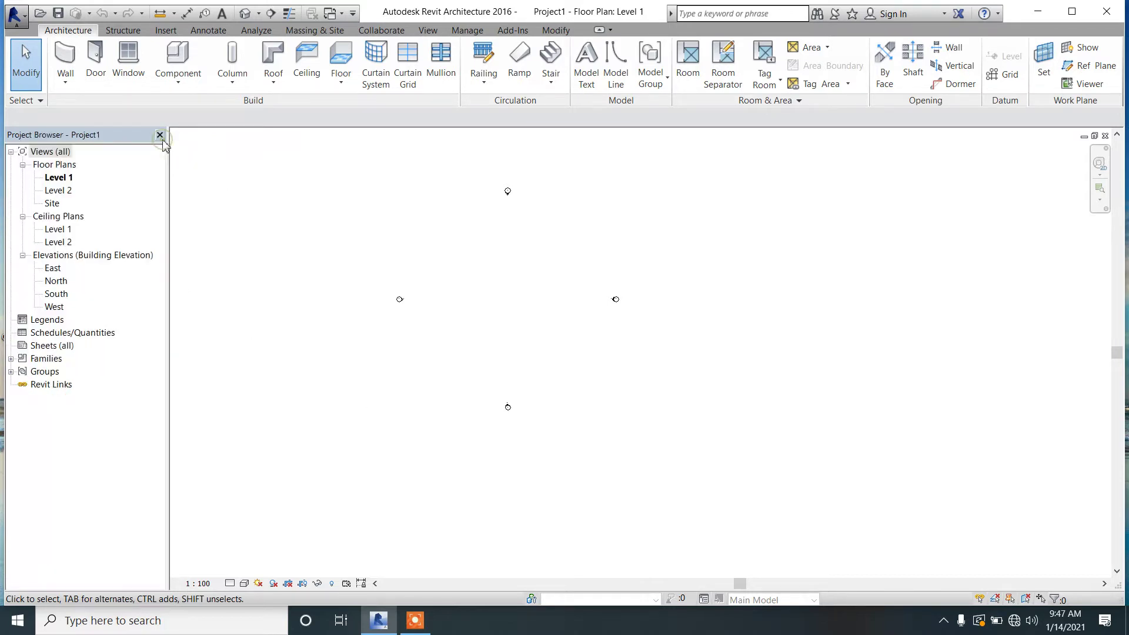
click(163, 141)
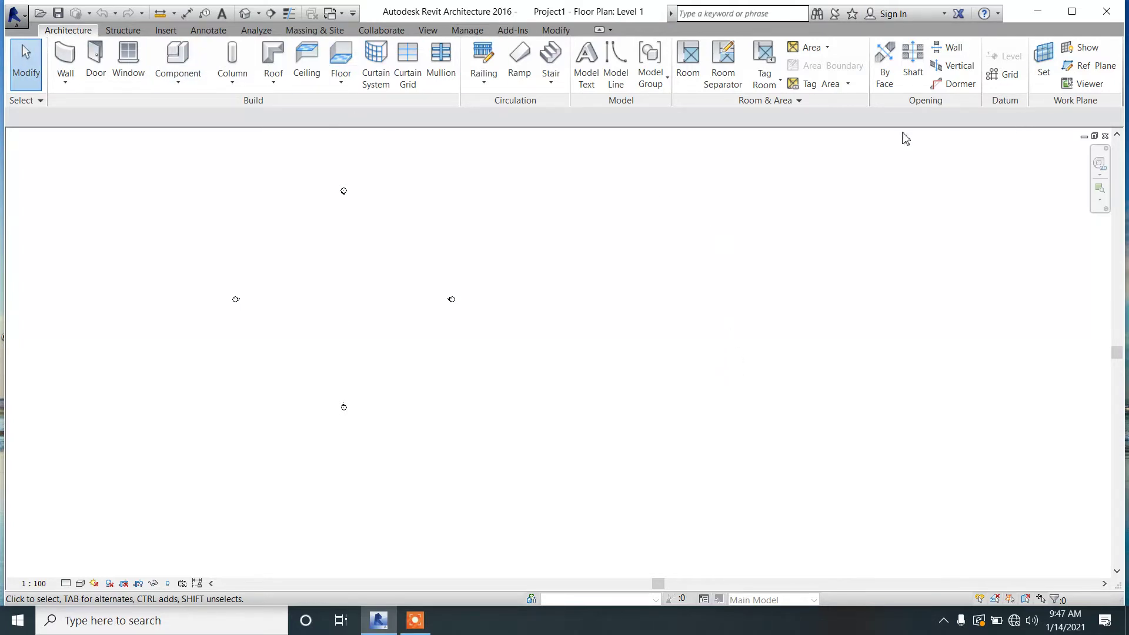
Restore the Properties palette and the Project Browser in the user interface.
click(428, 31)
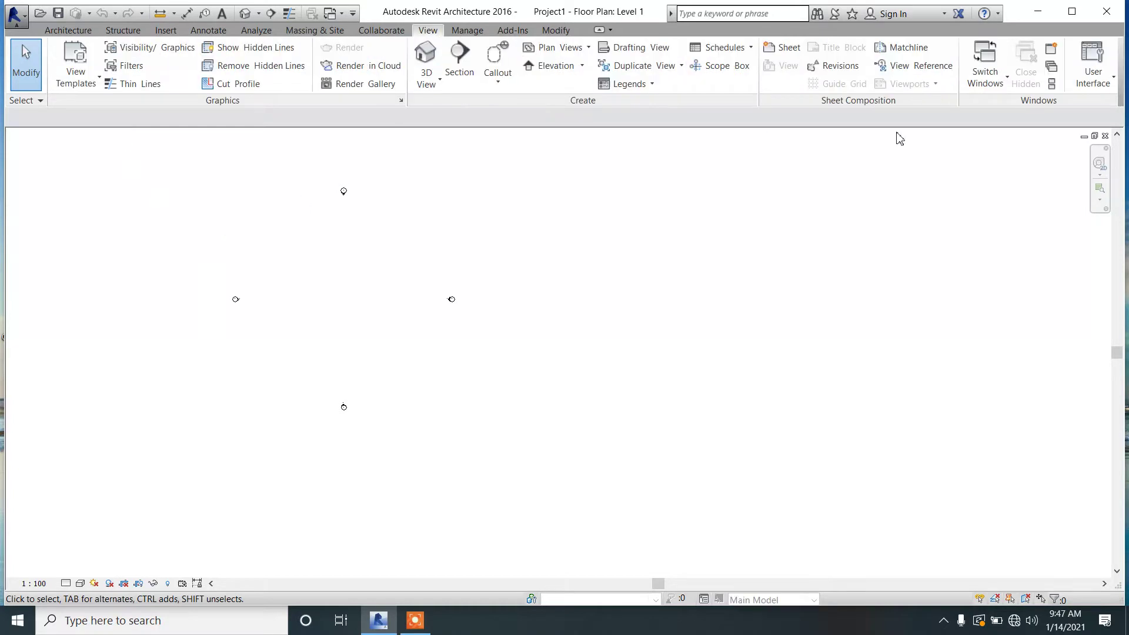
click(1095, 79)
click(1024, 151)
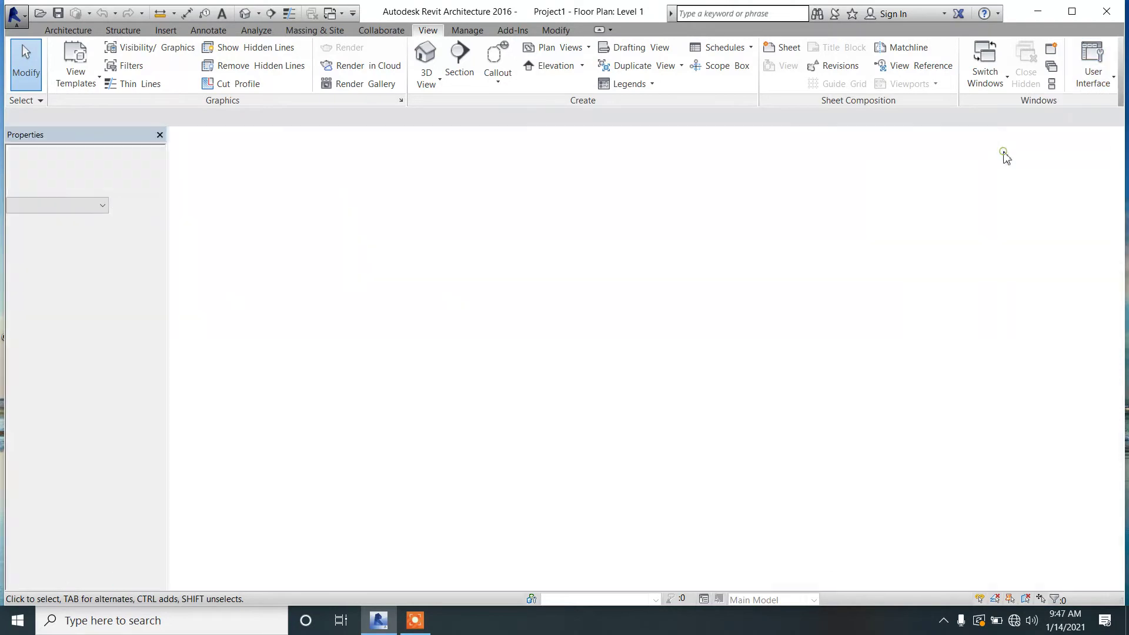
click(1090, 74)
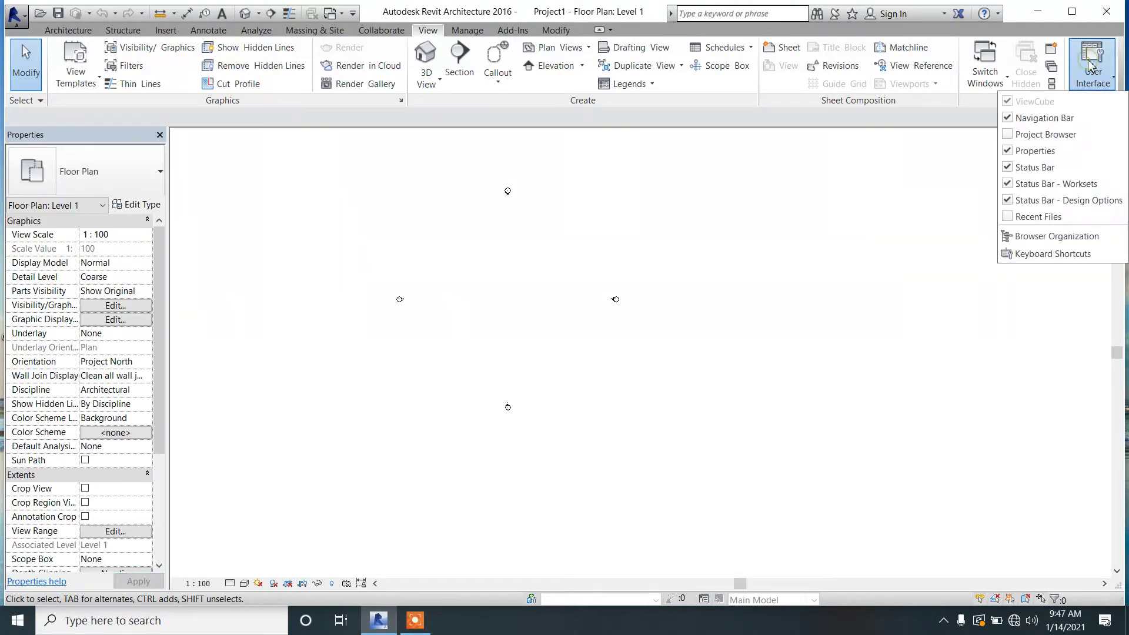
click(1012, 140)
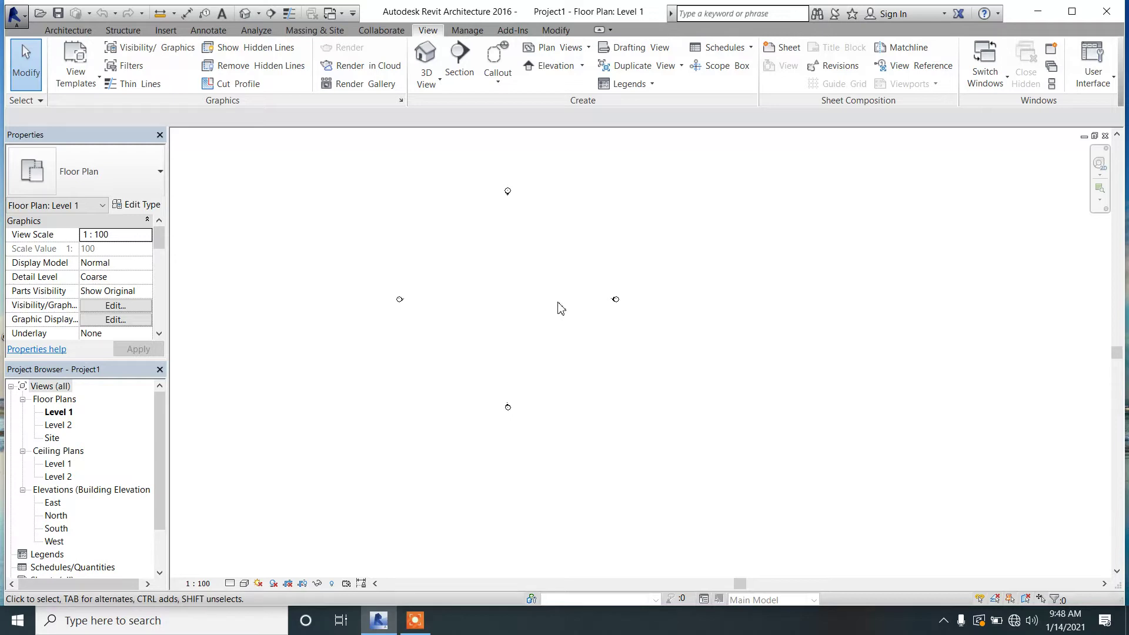
click(64, 31)
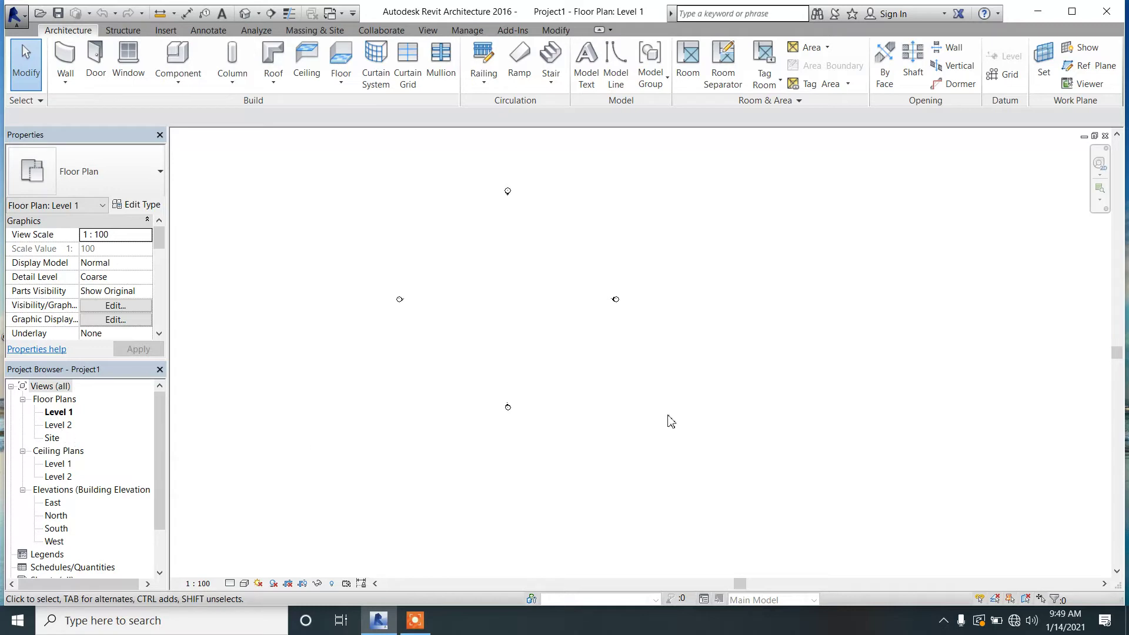
scroll(491, 315, down, 1)
scroll(471, 265, up, 2)
scroll(465, 254, down, 1)
Open the Project Units settings, look over the Common discipline's units, and close them without changes.
click(473, 30)
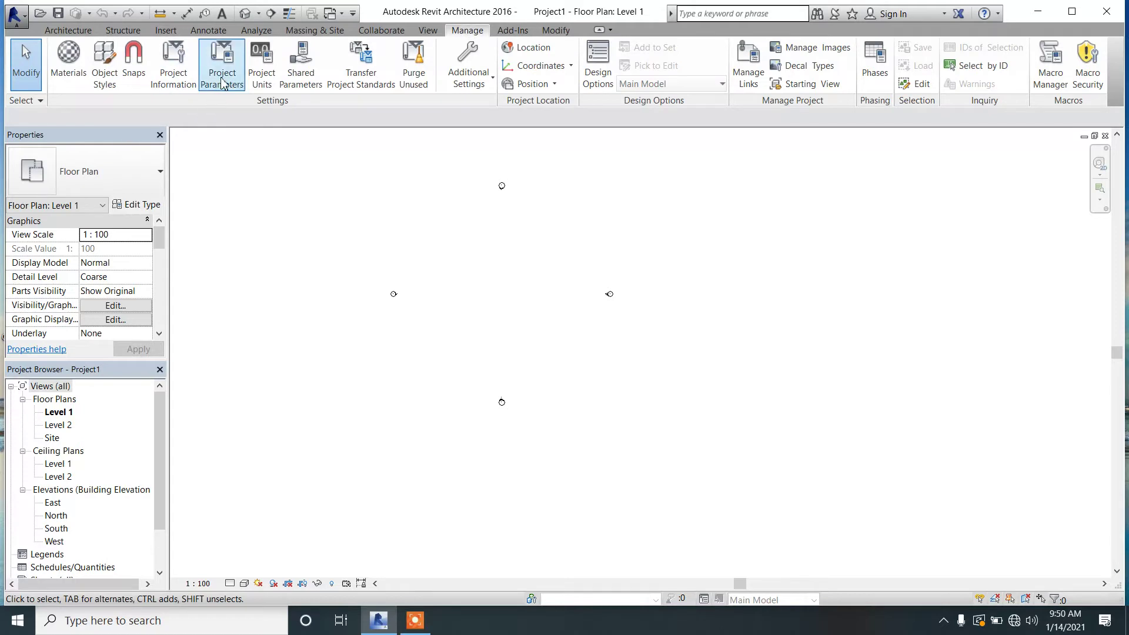
click(263, 74)
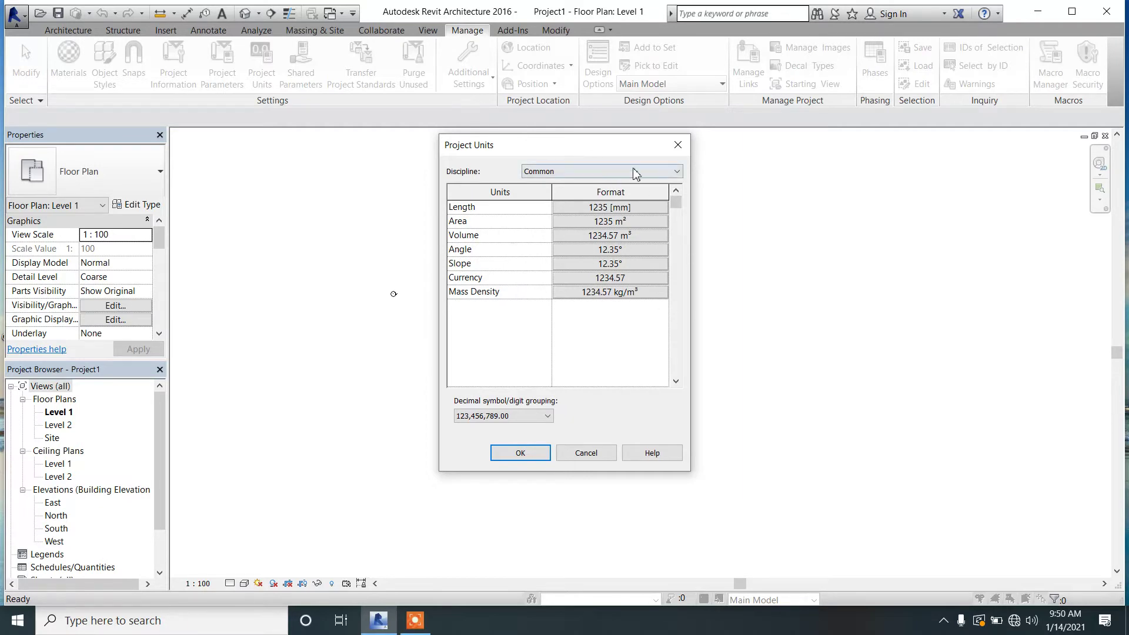
click(678, 144)
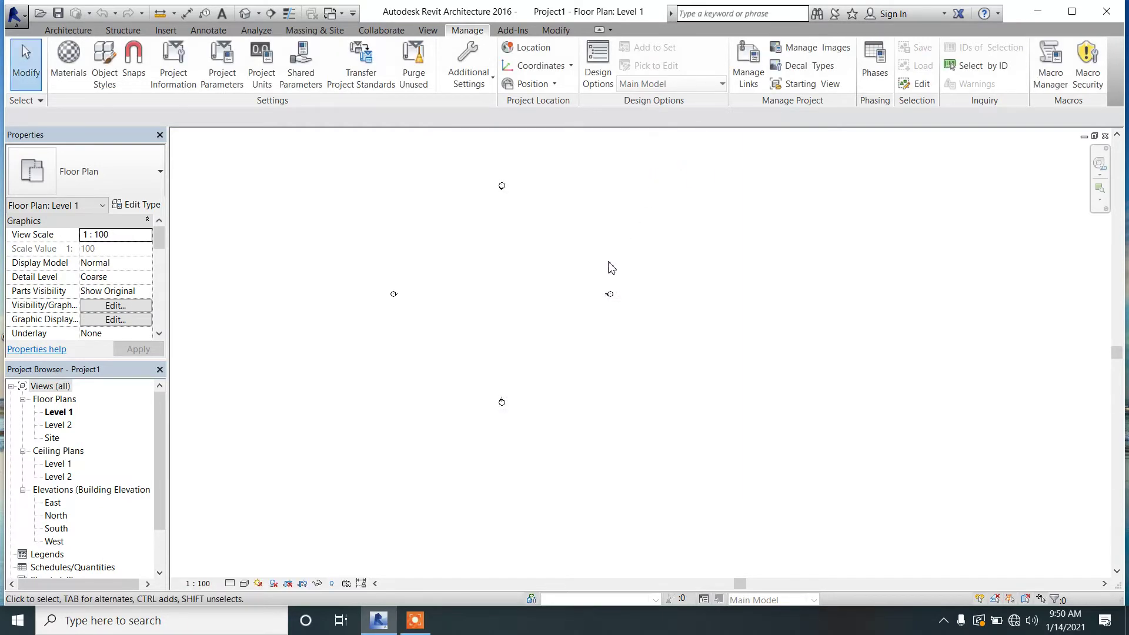
Check the Length format in the Project Units settings, accepting Millimeters with 0 decimal places.
key(u)
key(n)
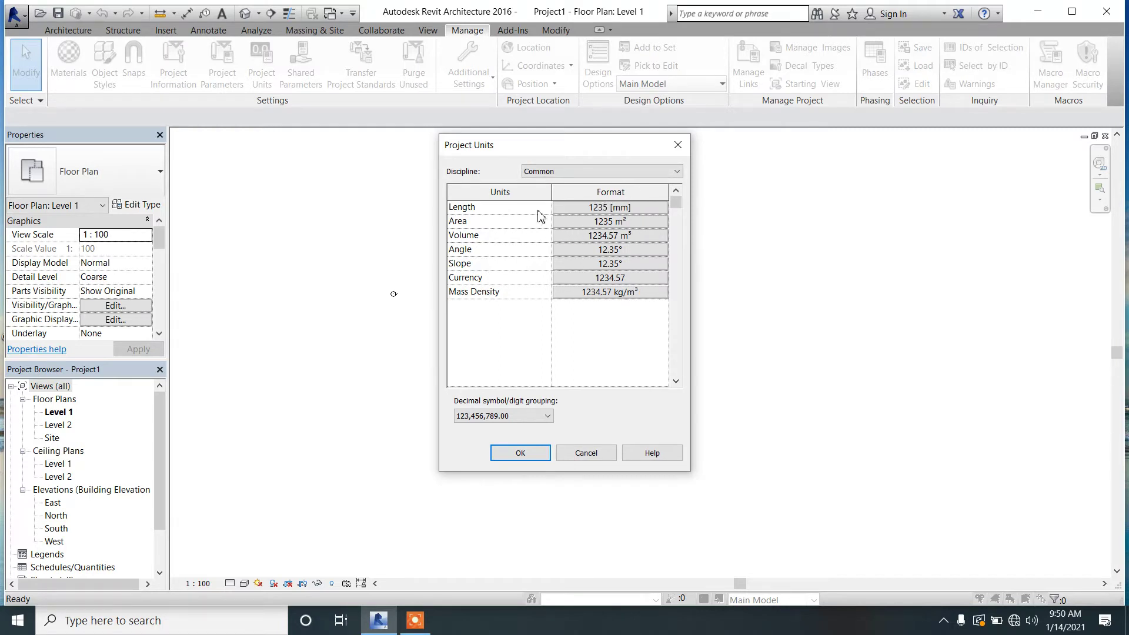
click(625, 216)
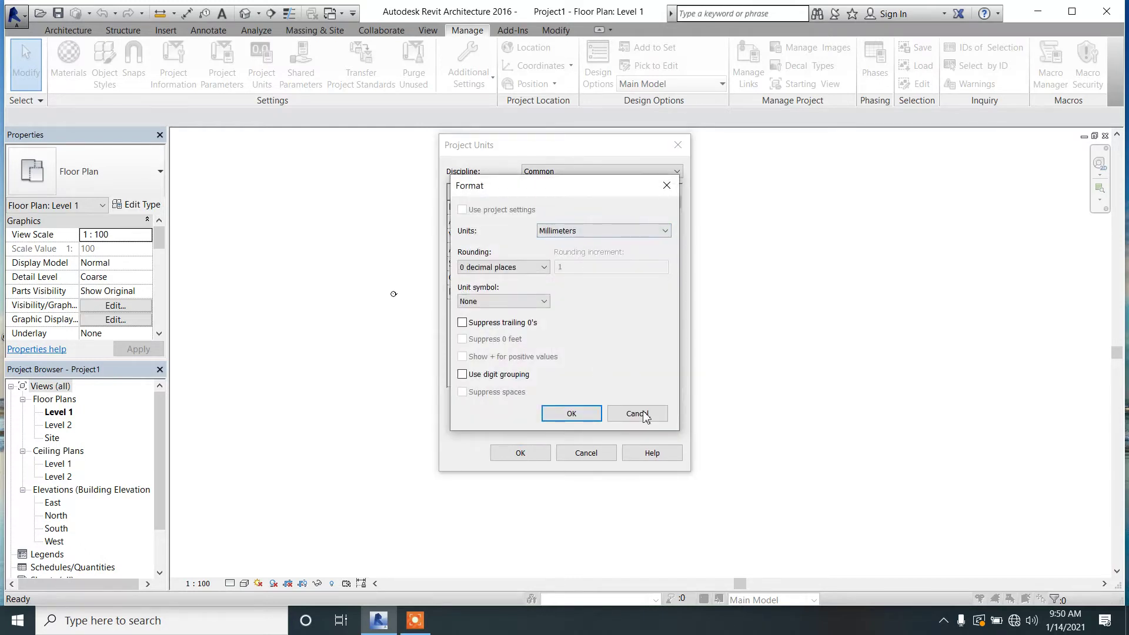
click(571, 414)
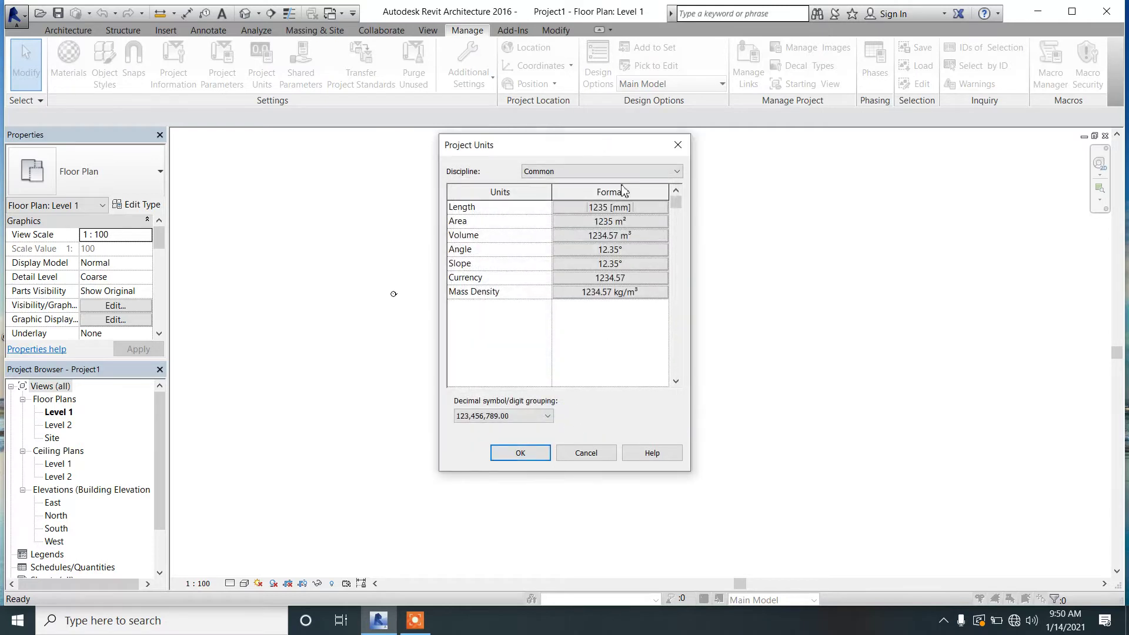
click(521, 453)
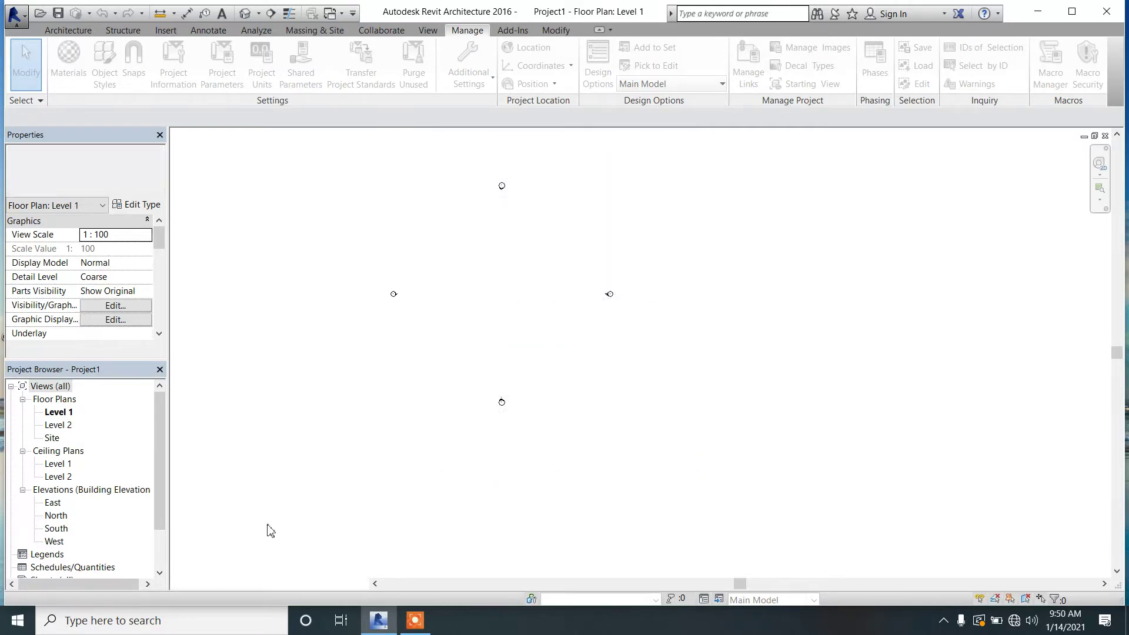
Draw a horizontal Generic - 200mm wall about 26000 mm long between the elevation markers on Level 1.
click(53, 30)
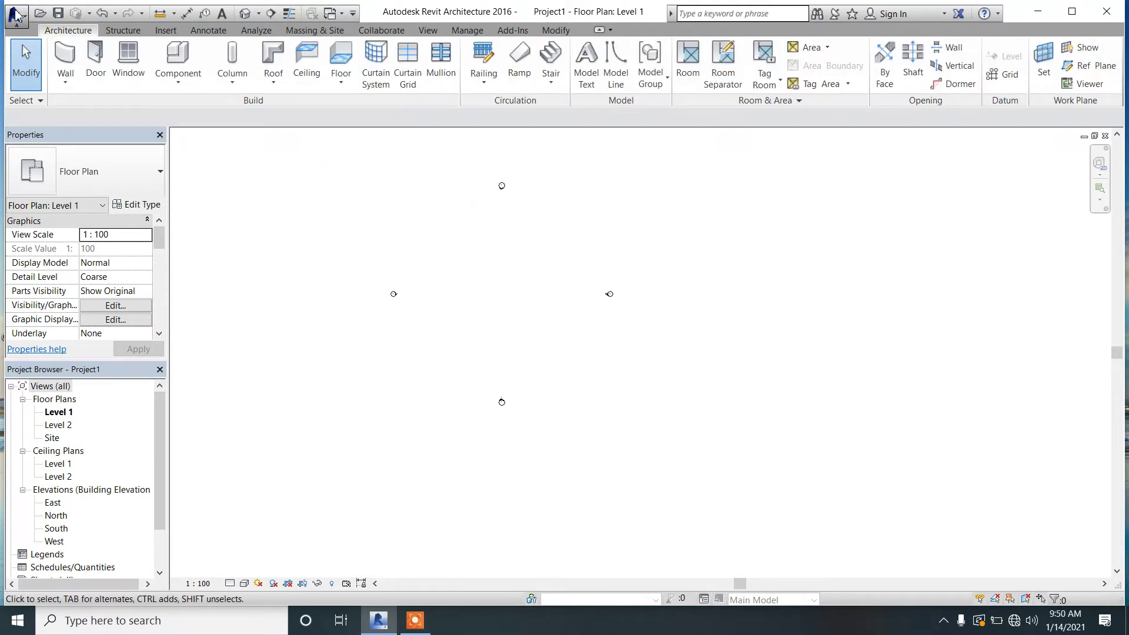
click(71, 68)
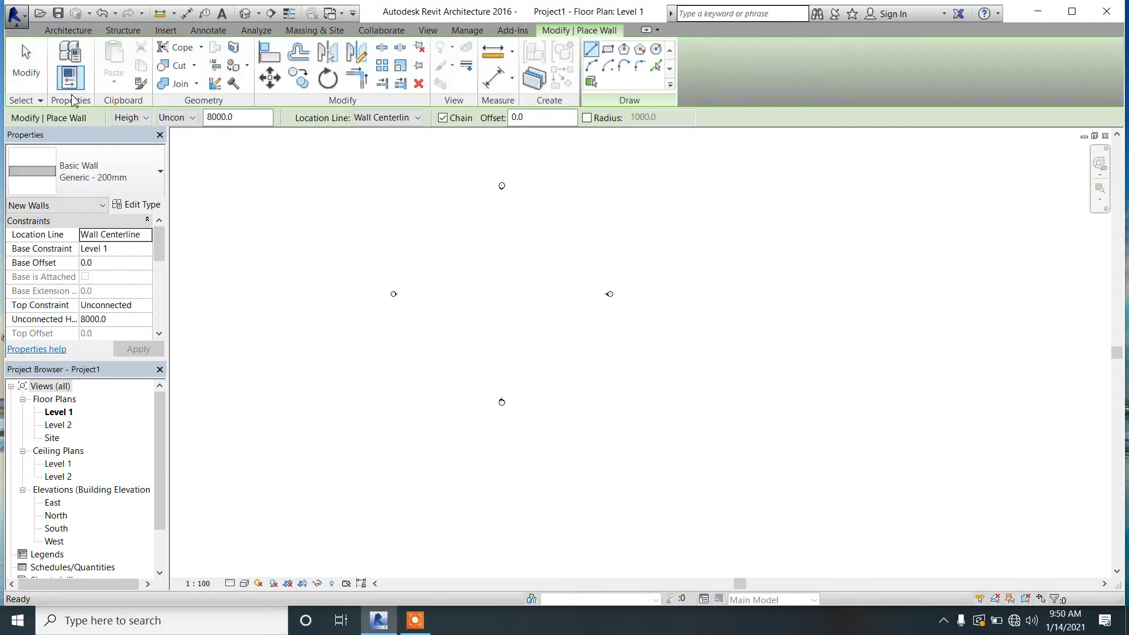
scroll(538, 229, up, 3)
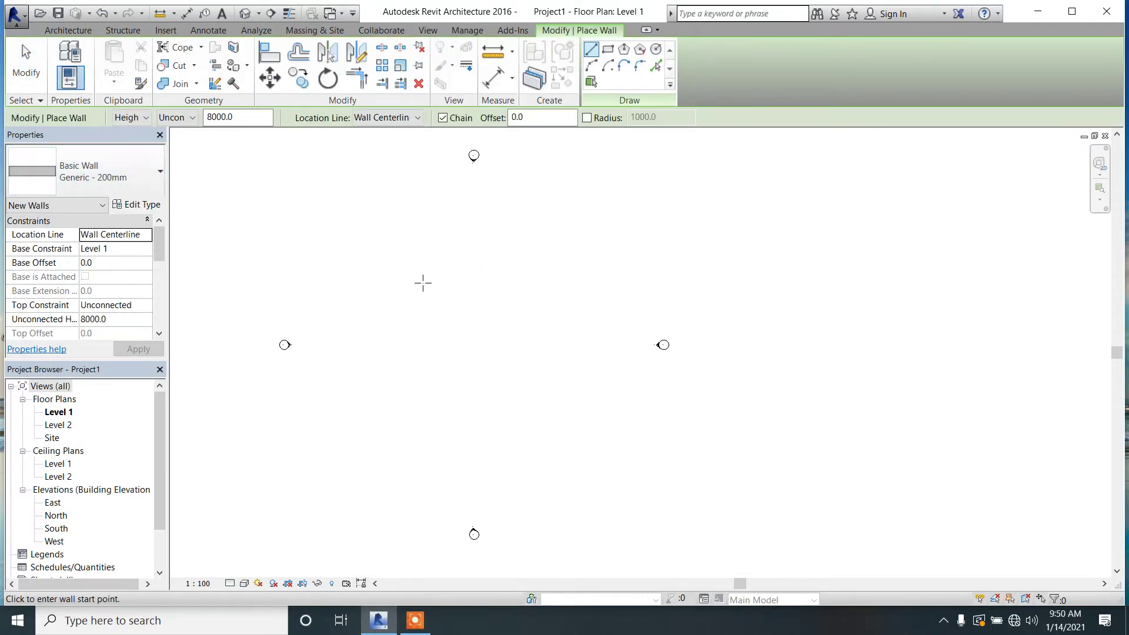
click(395, 267)
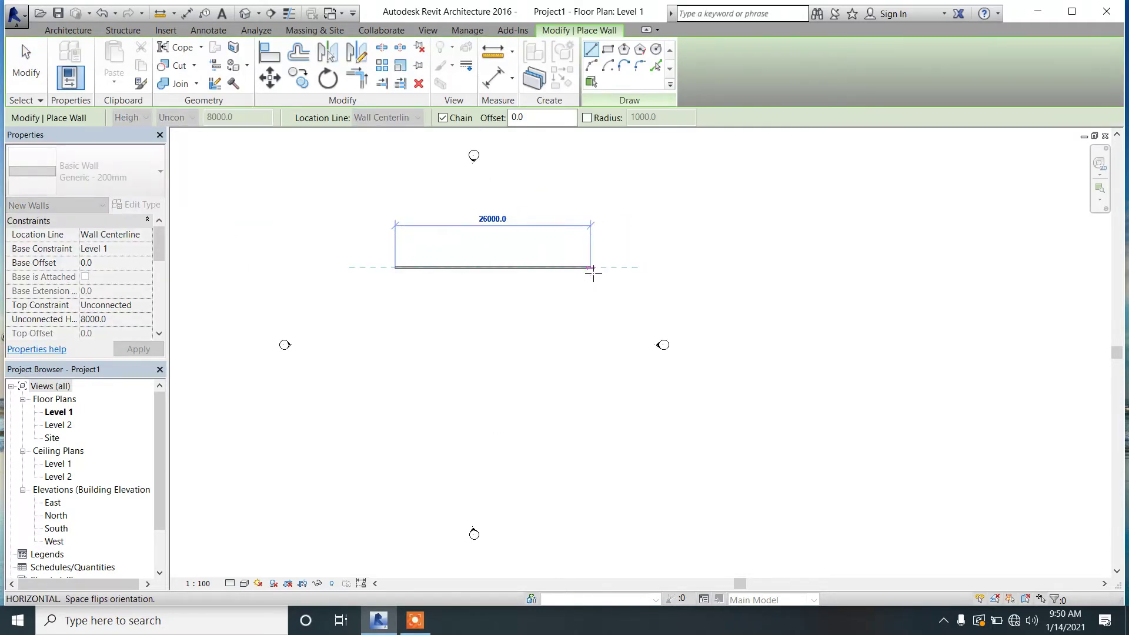
click(592, 269)
key(Escape)
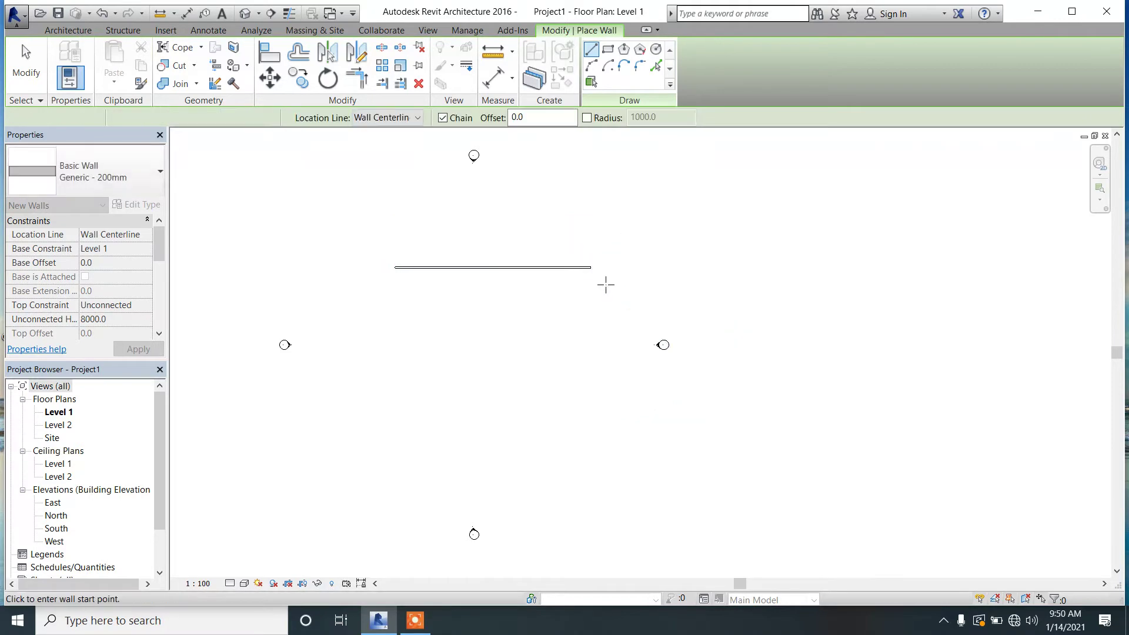
key(Escape)
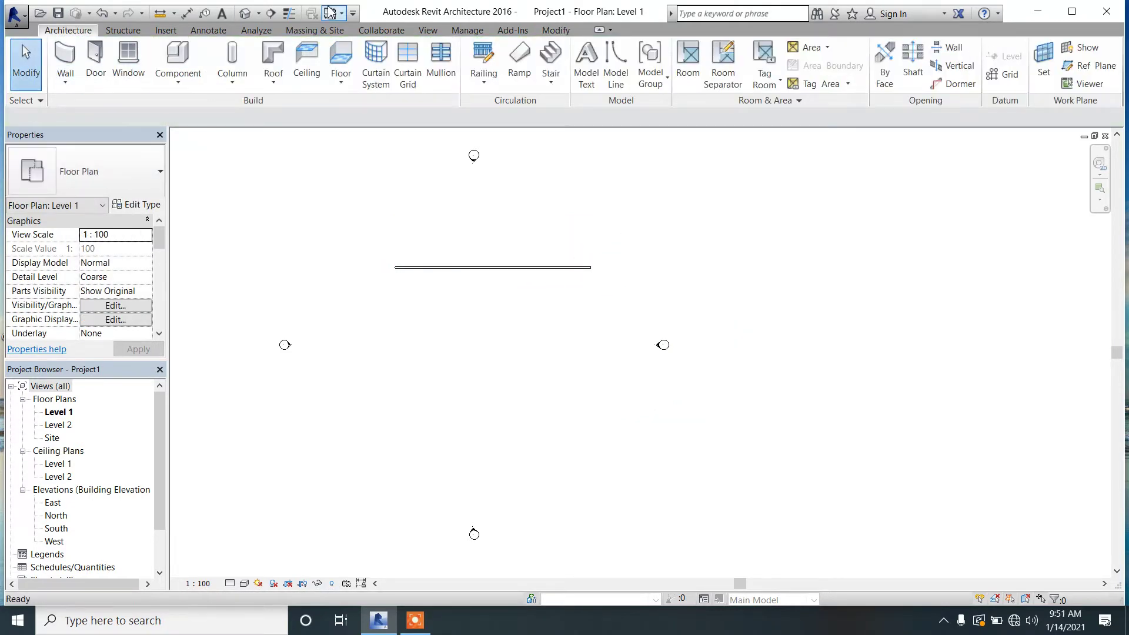
Add a linear dimension between the wall's two ends, placed above the wall, and examine its text up close.
click(212, 30)
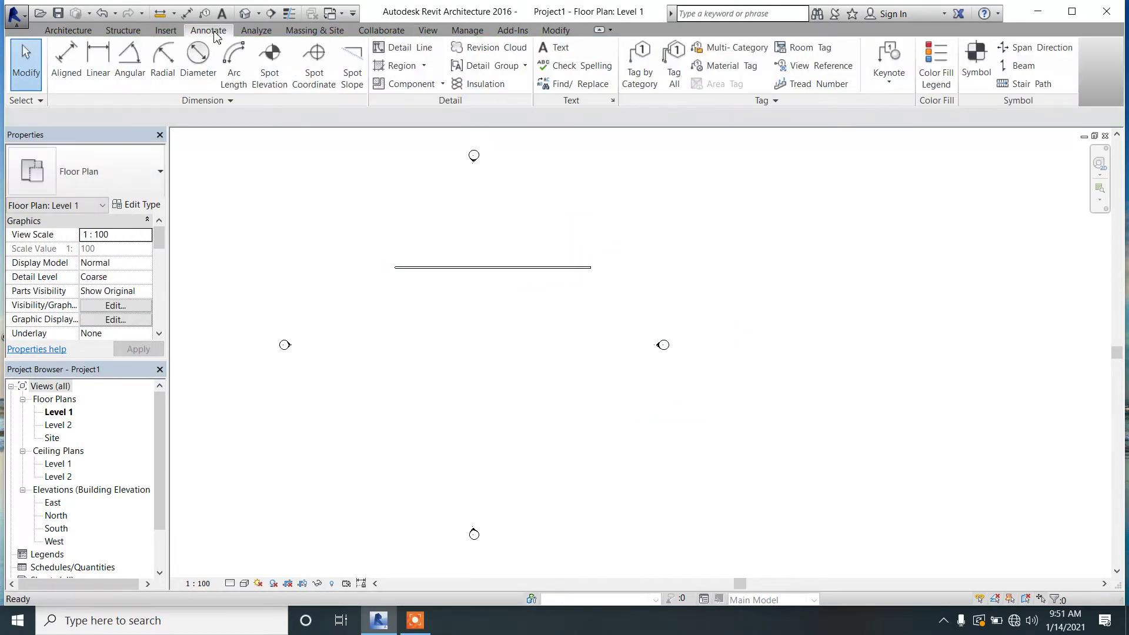
click(97, 65)
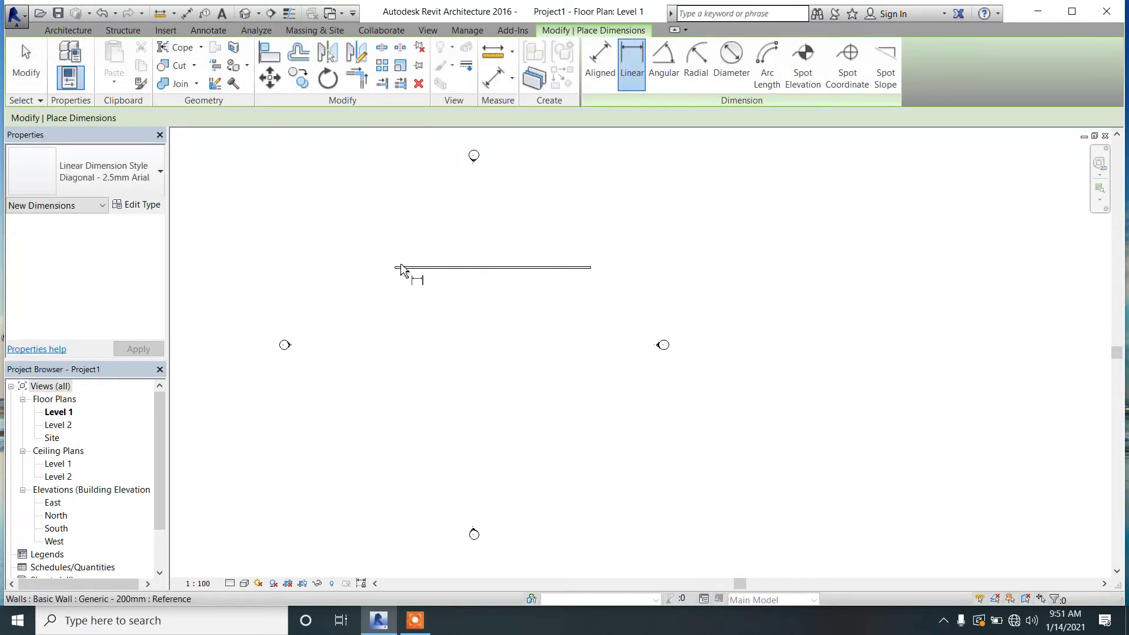
click(396, 268)
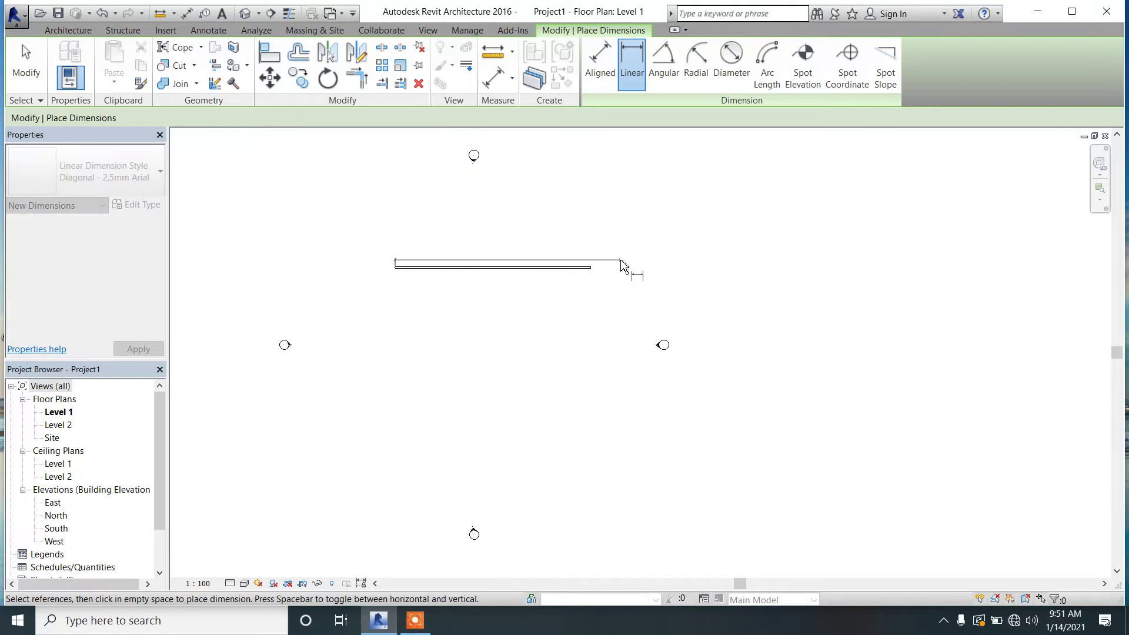
click(590, 268)
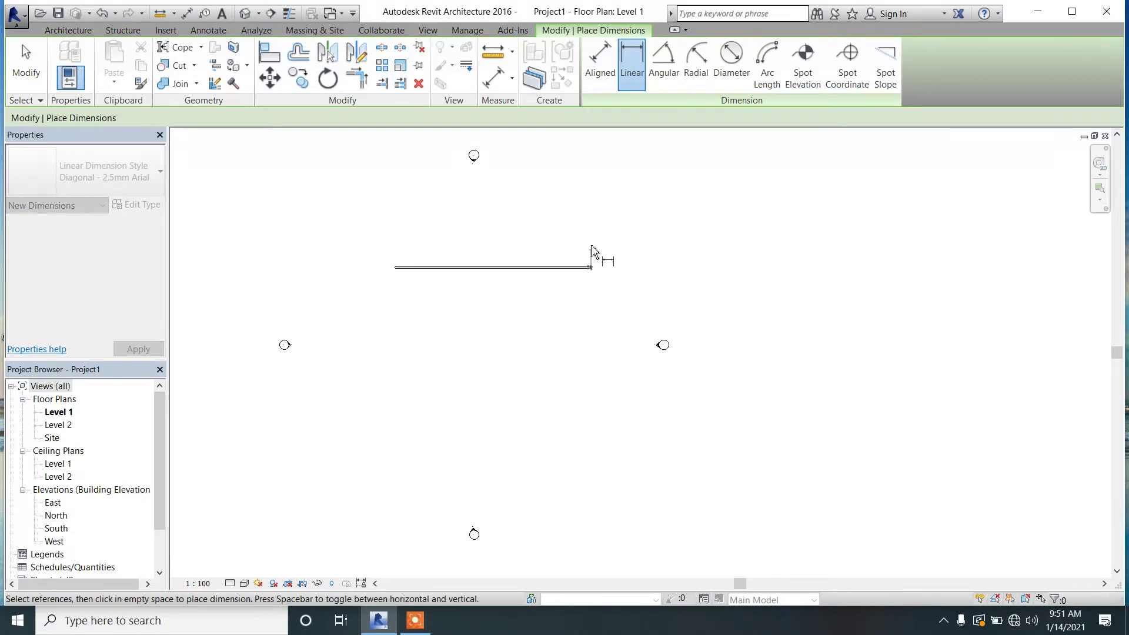
click(588, 232)
scroll(500, 206, up, 5)
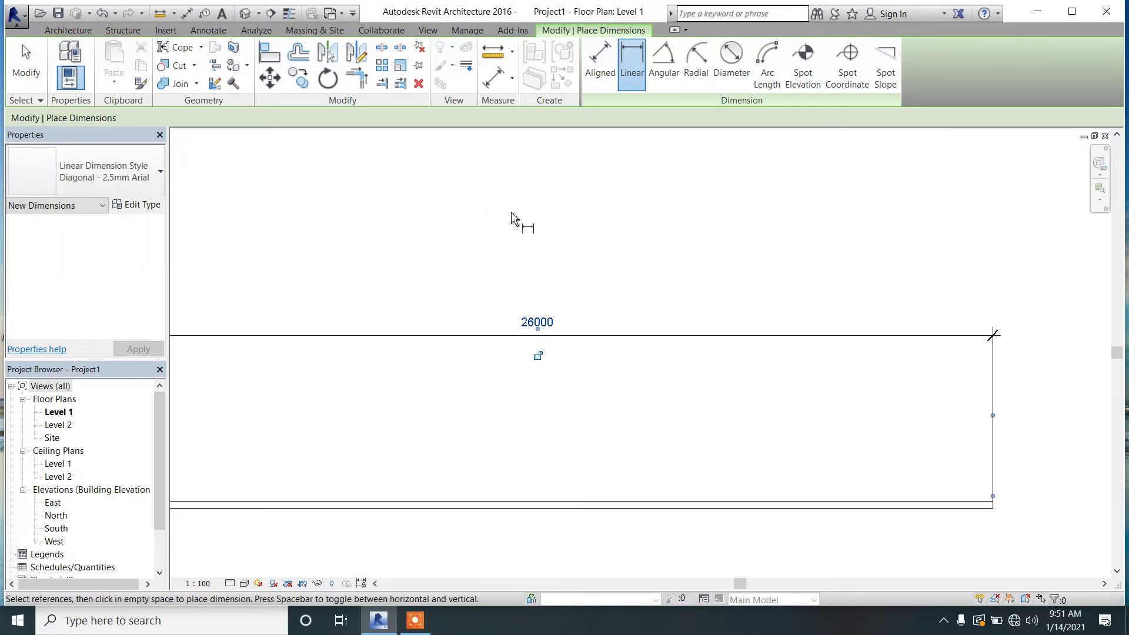
scroll(511, 219, down, 3)
scroll(574, 302, down, 1)
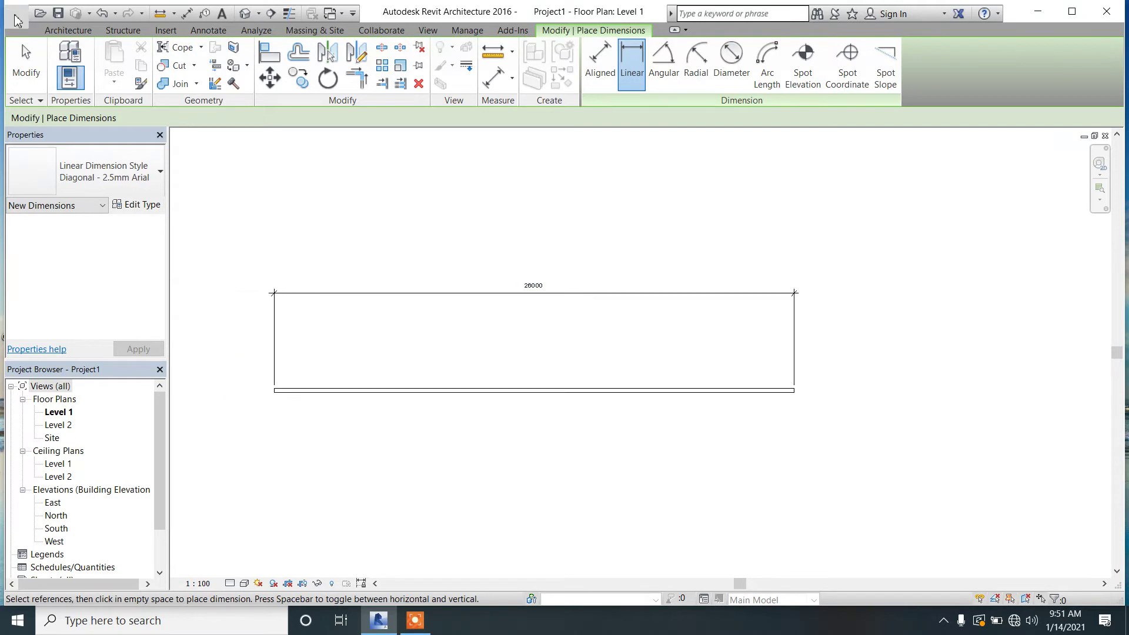
click(34, 55)
scroll(518, 280, up, 2)
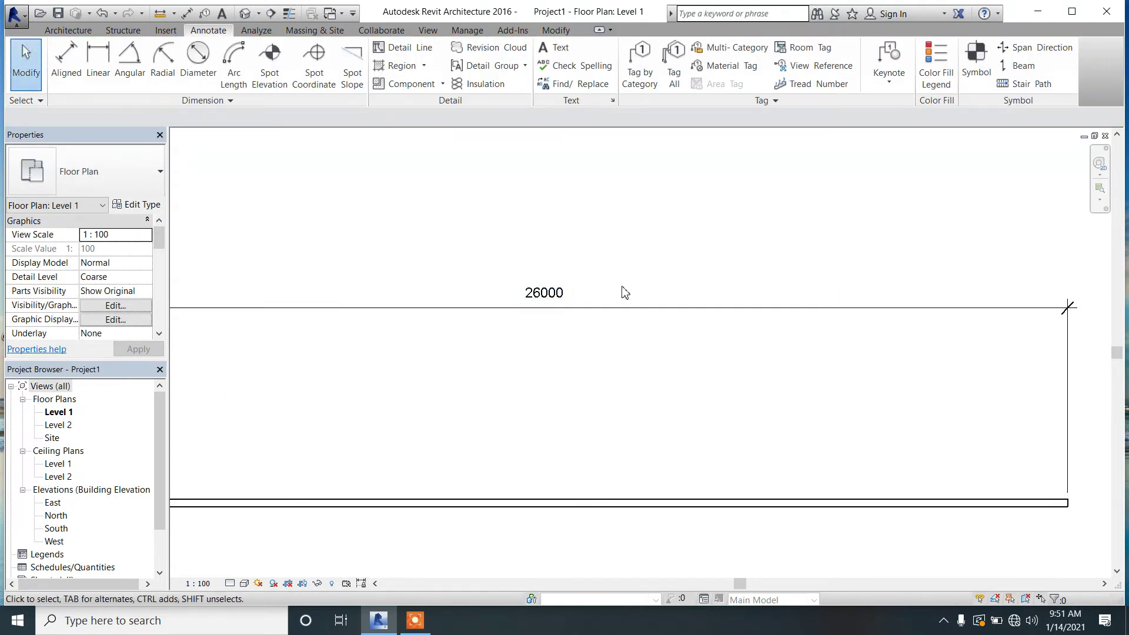
scroll(547, 292, up, 3)
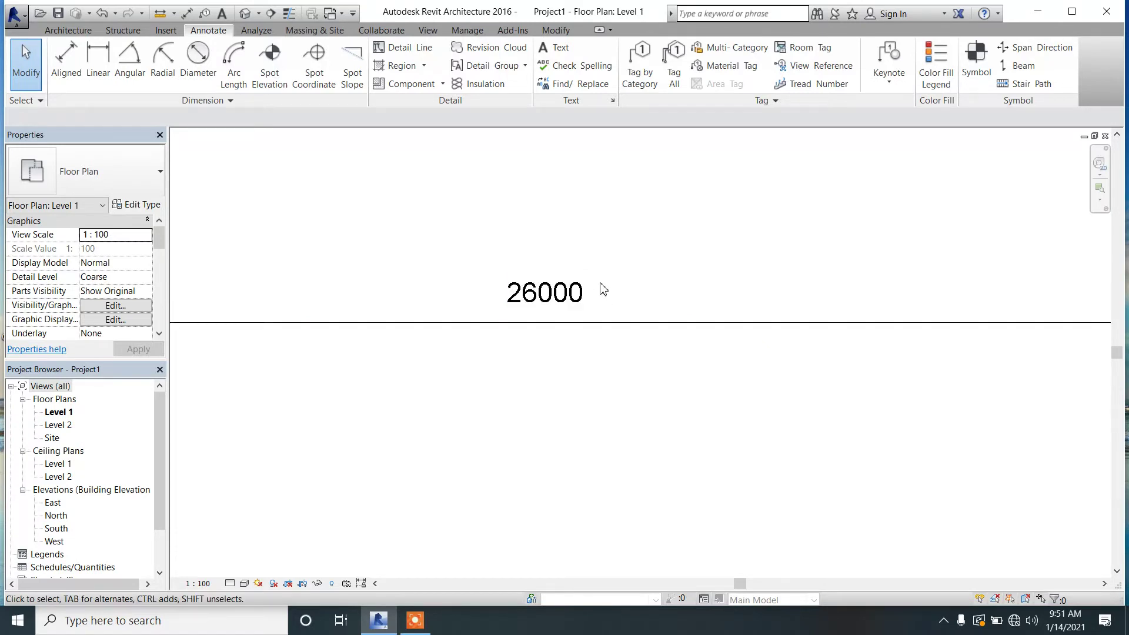
Open the Length format in the Project Units settings and set its units to Meters.
click(55, 33)
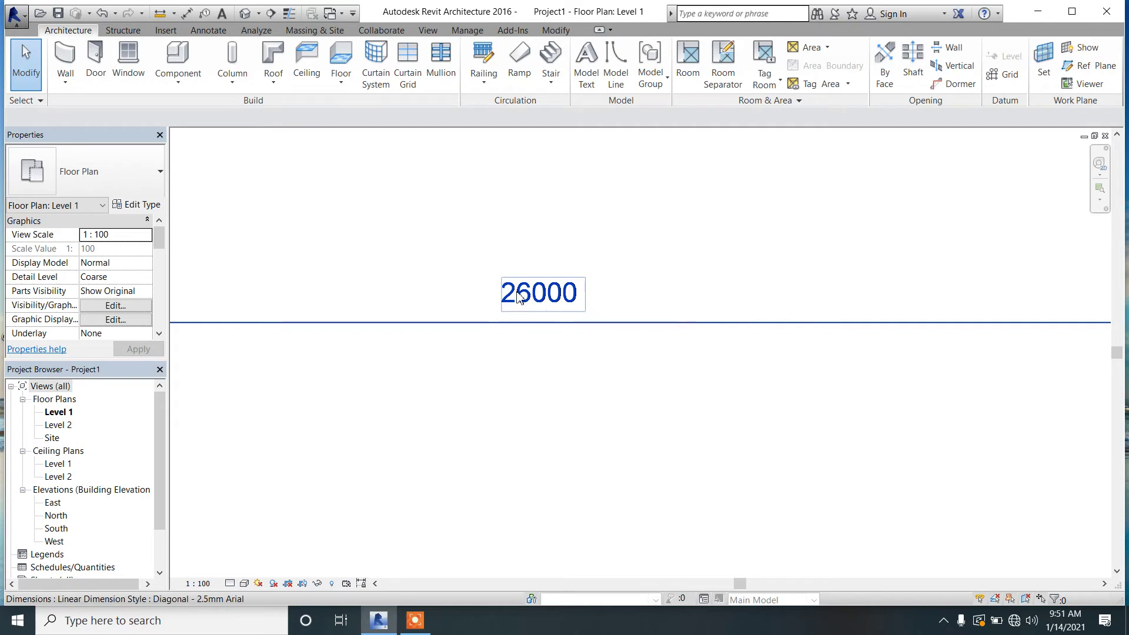
scroll(532, 306, down, 3)
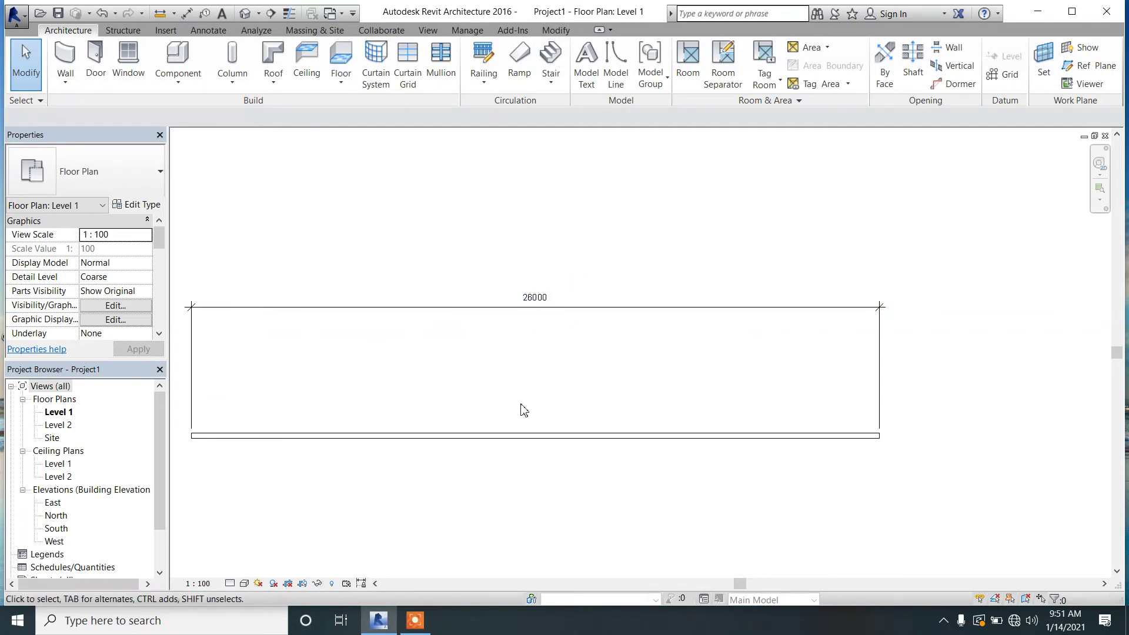
scroll(611, 357, down, 6)
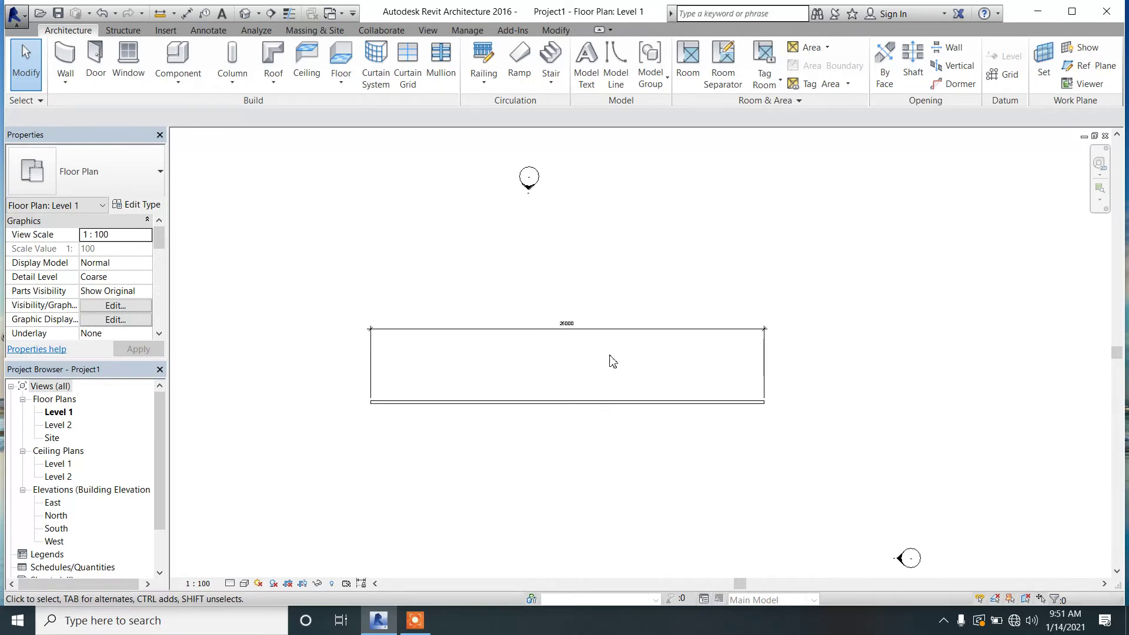
scroll(570, 272, up, 3)
key(u)
key(n)
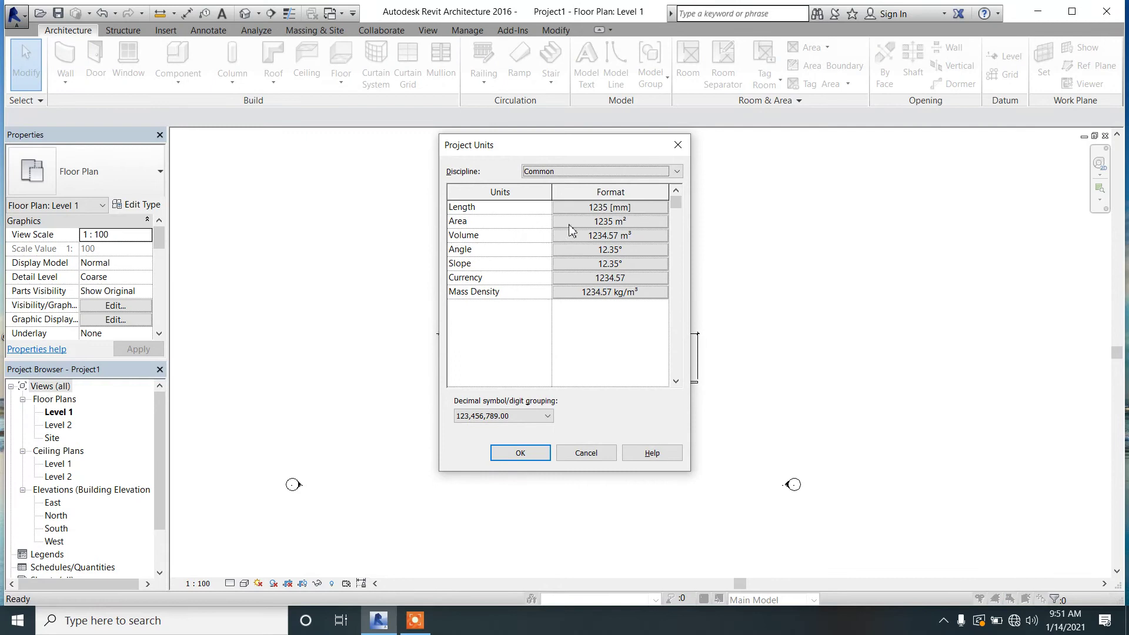
click(610, 207)
click(605, 231)
click(608, 230)
click(576, 233)
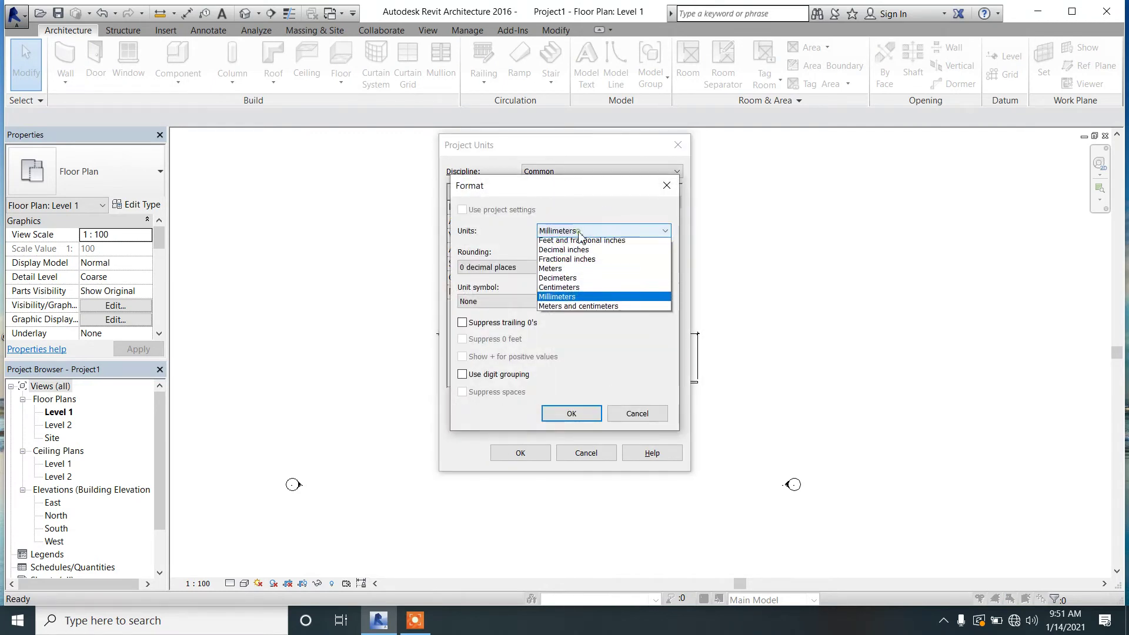
click(565, 276)
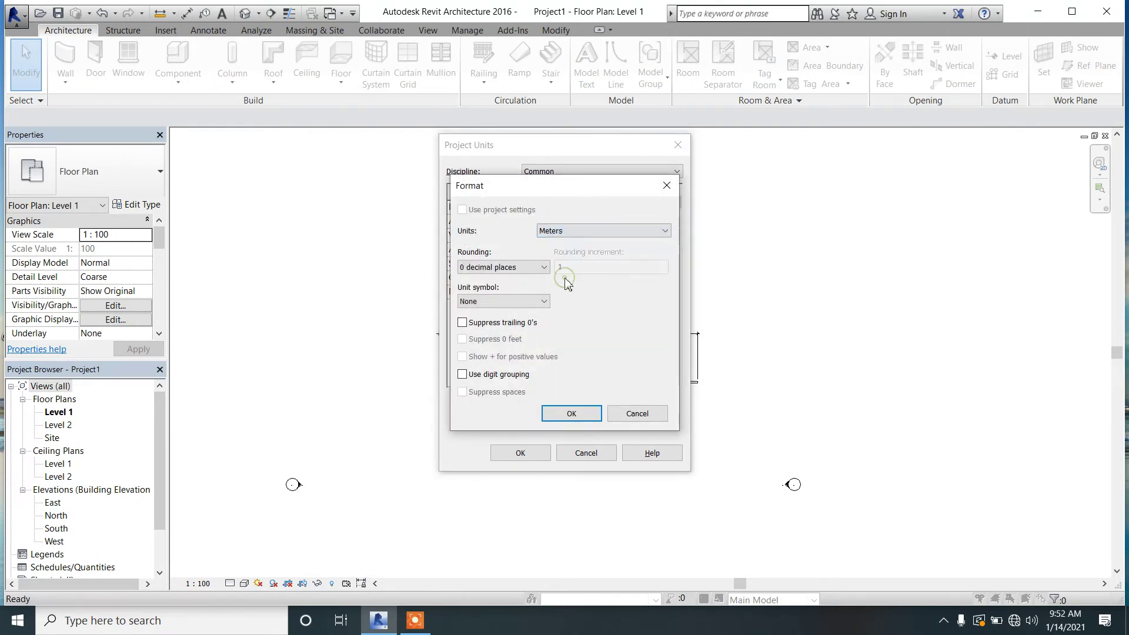
Choose the rounding and unit symbol for the Length format in meters, and accept the format.
click(511, 268)
click(501, 328)
click(504, 302)
click(488, 310)
click(572, 413)
Set the Area format's rounding to 2 decimal places, in square meters with the m² symbol, and accept it.
click(645, 228)
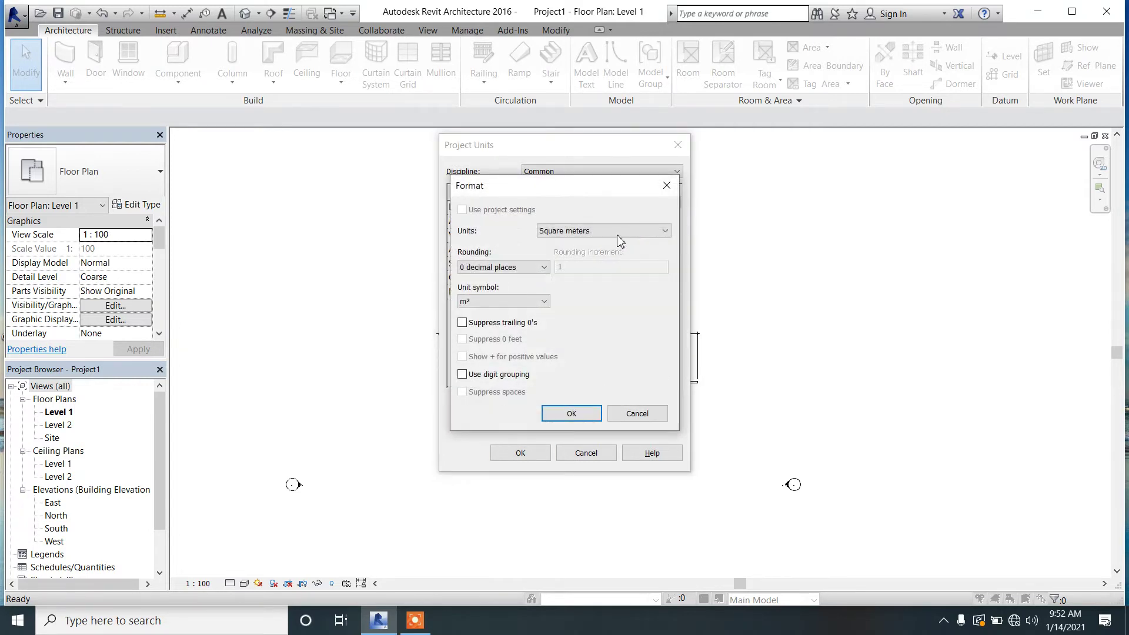
click(500, 267)
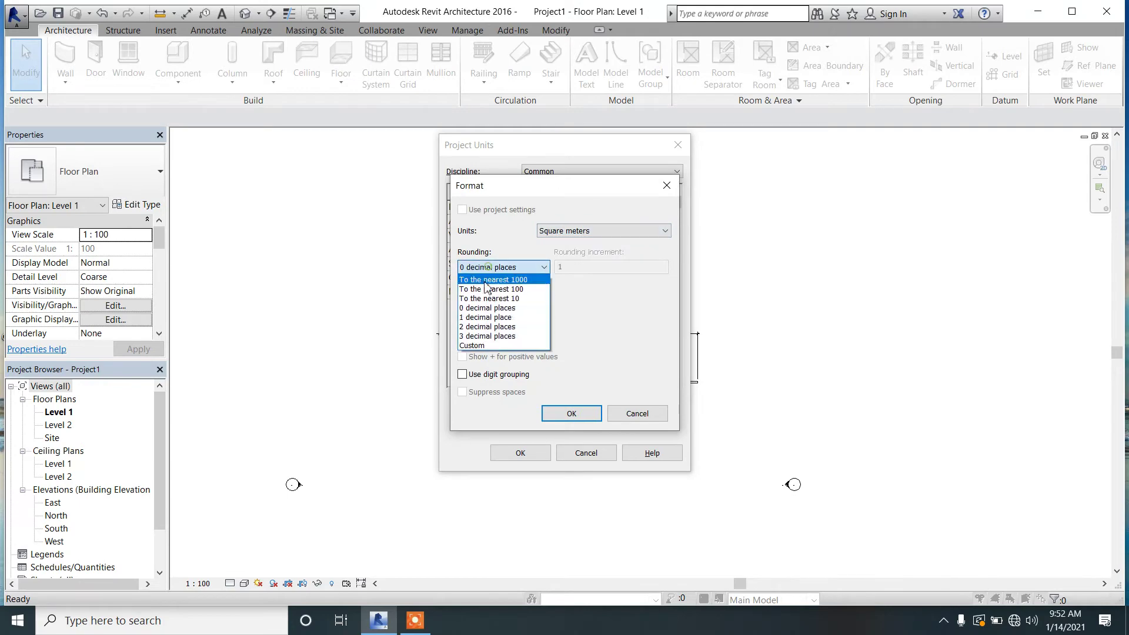
click(486, 327)
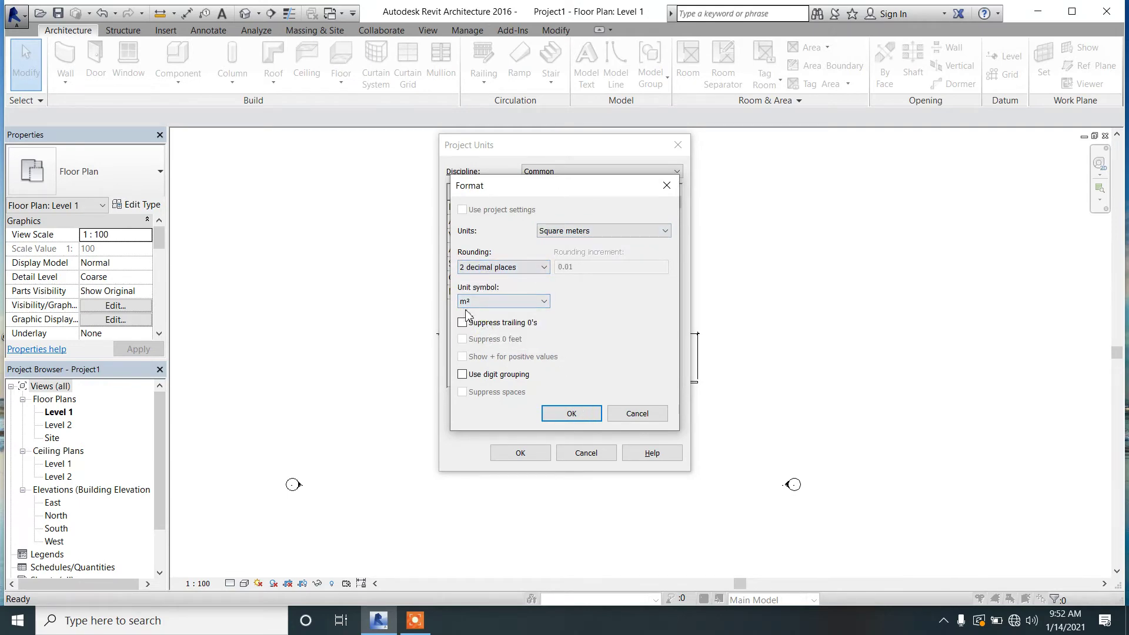
click(583, 417)
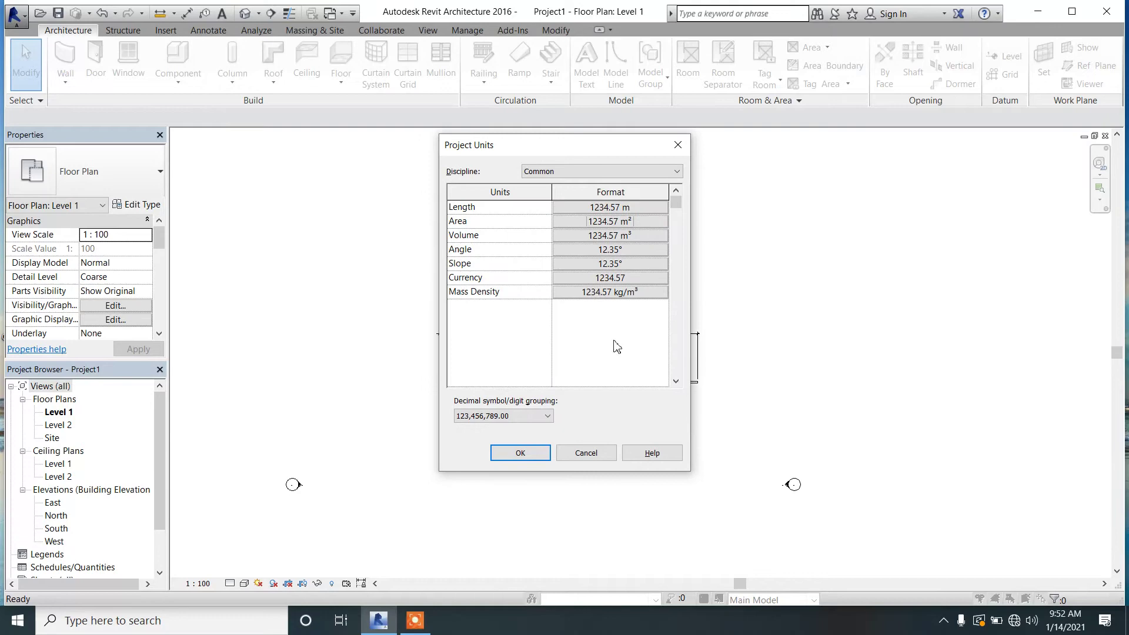
Review the Volume and Angle formats in the project units and accept both as they are.
click(611, 235)
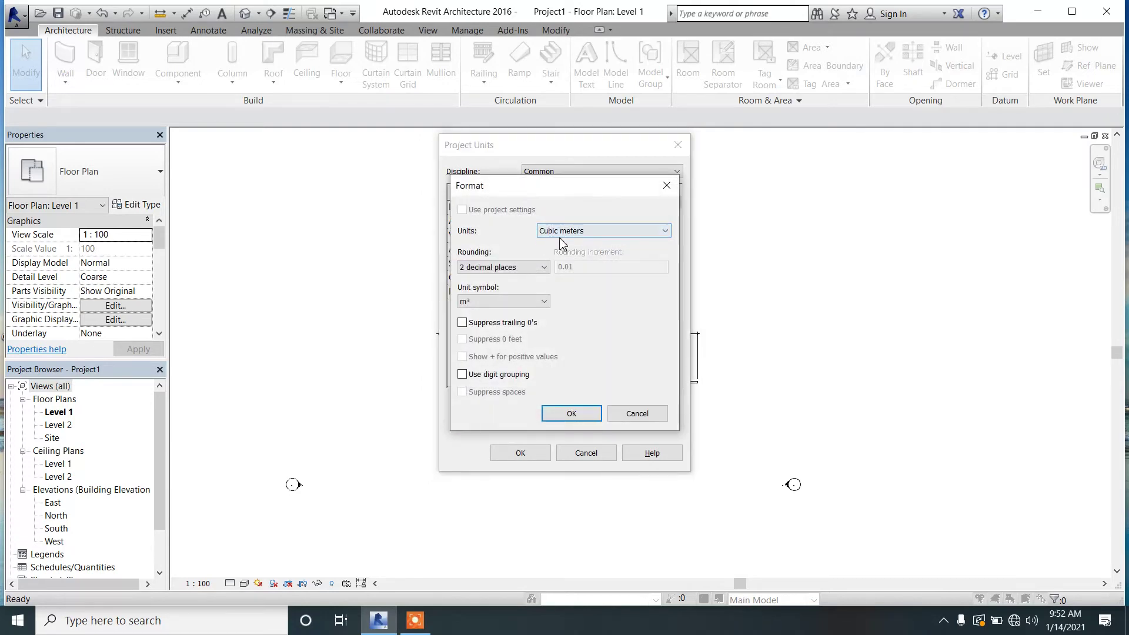
click(572, 414)
click(634, 250)
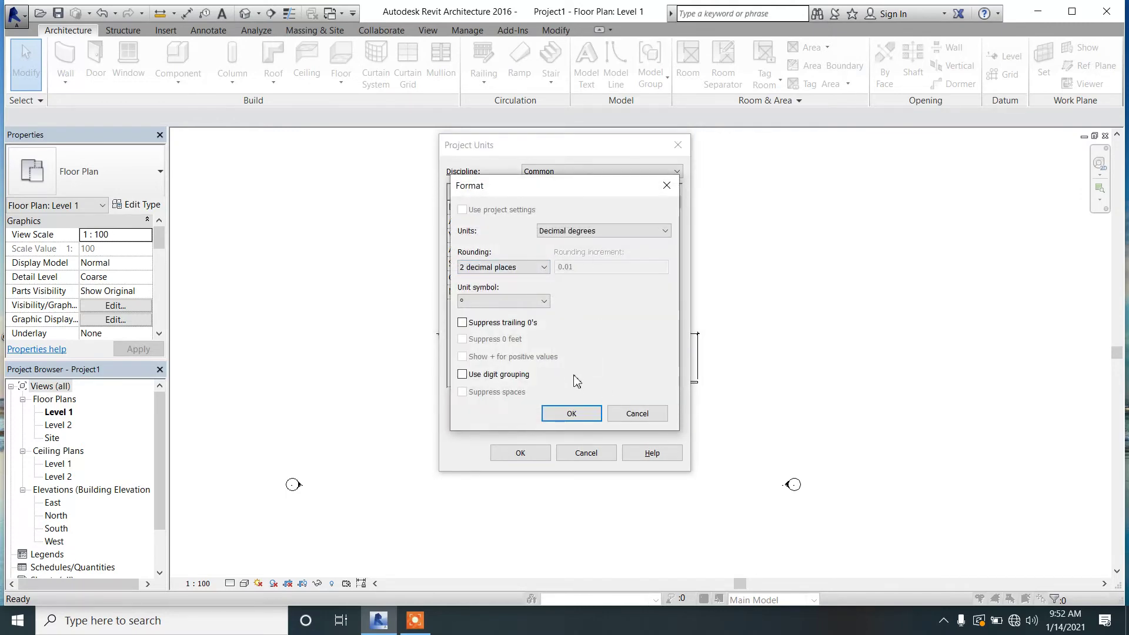
click(573, 412)
Set the Currency format to 2 decimal places with the $ unit symbol and accept it.
click(624, 279)
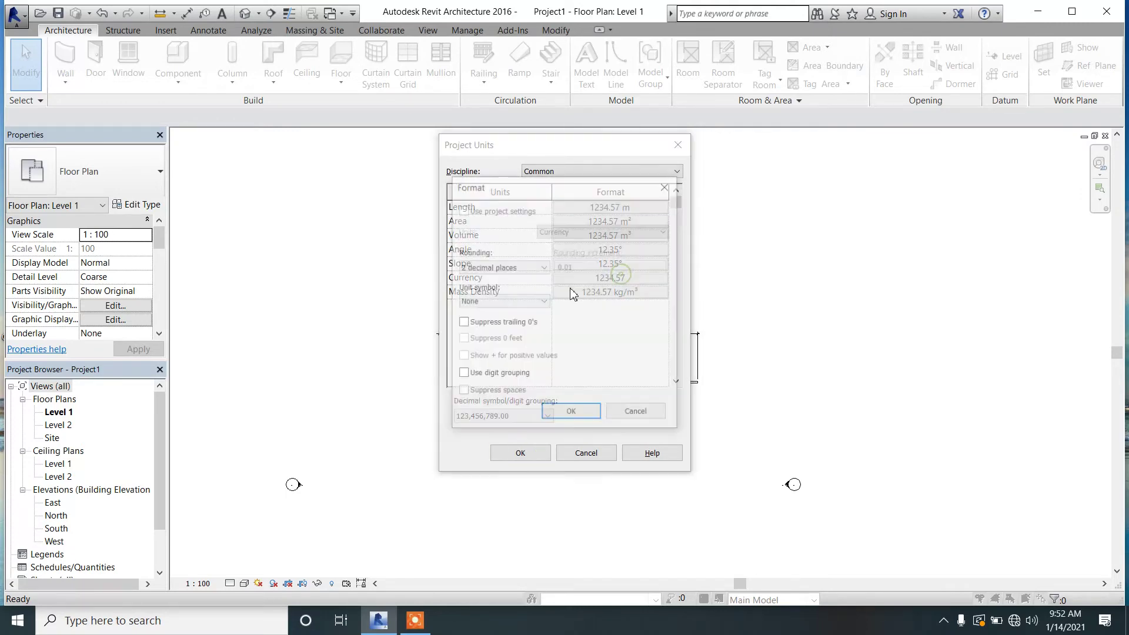
click(520, 271)
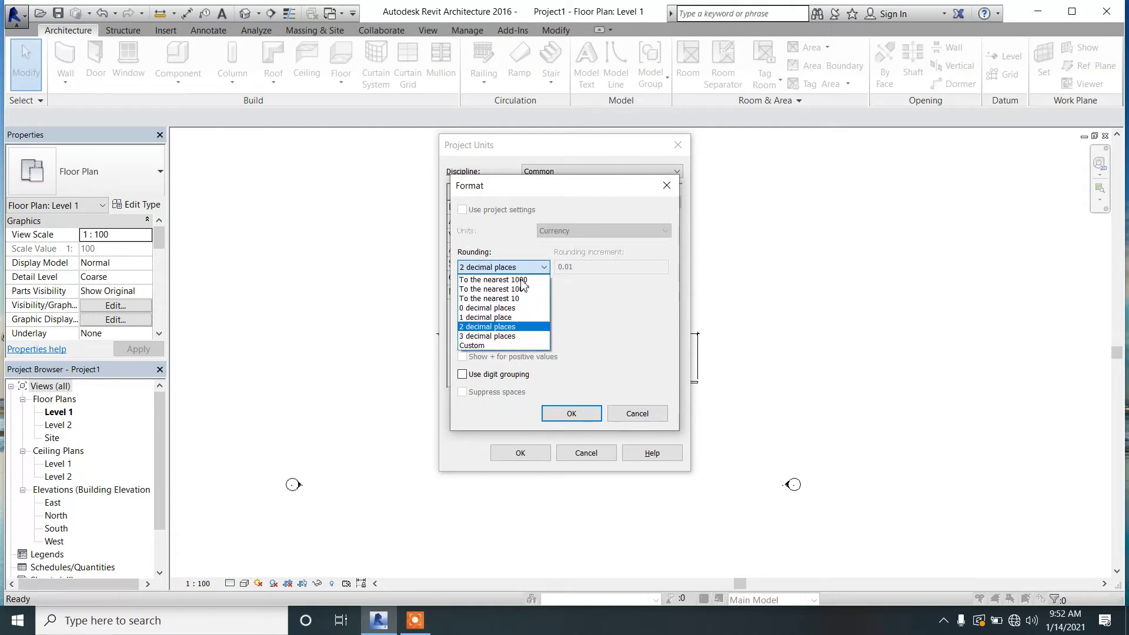
click(529, 327)
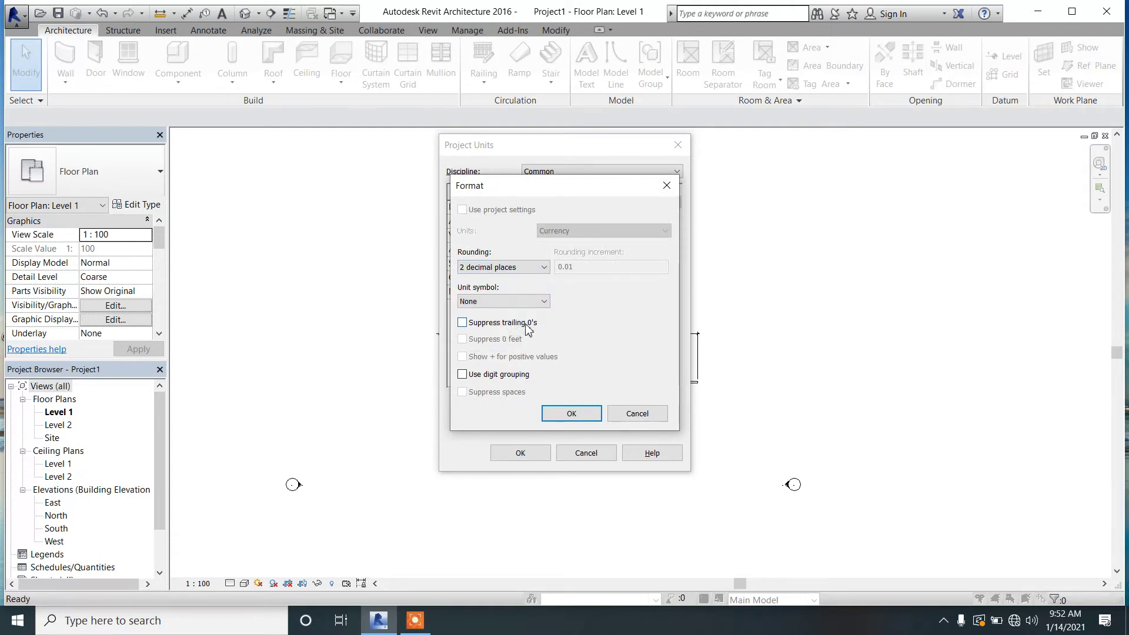
click(501, 305)
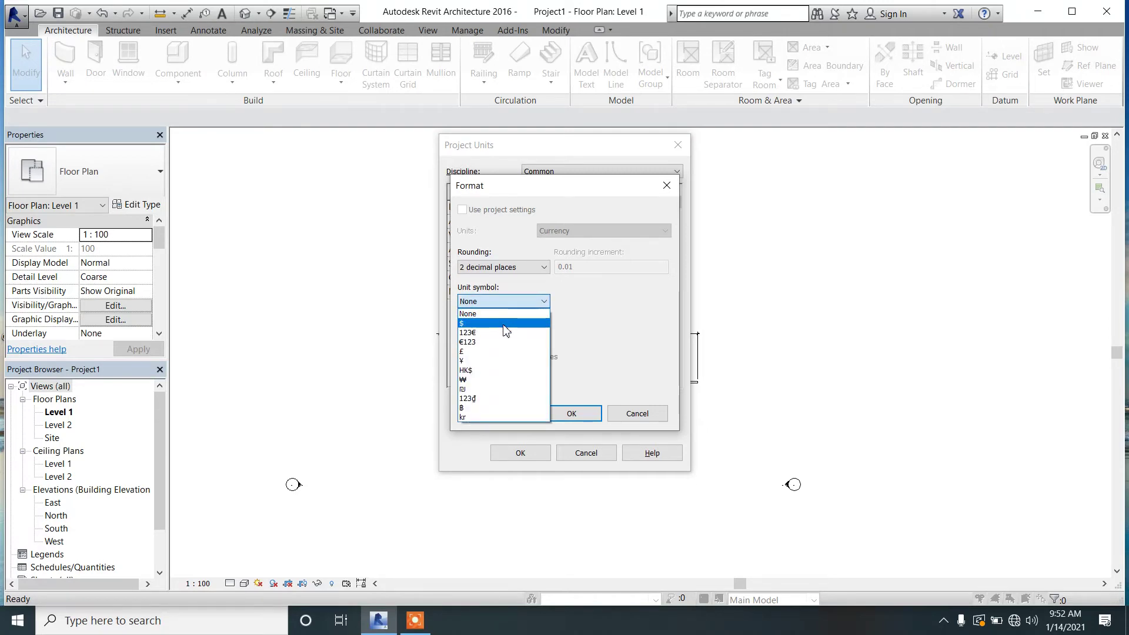
click(504, 323)
click(571, 413)
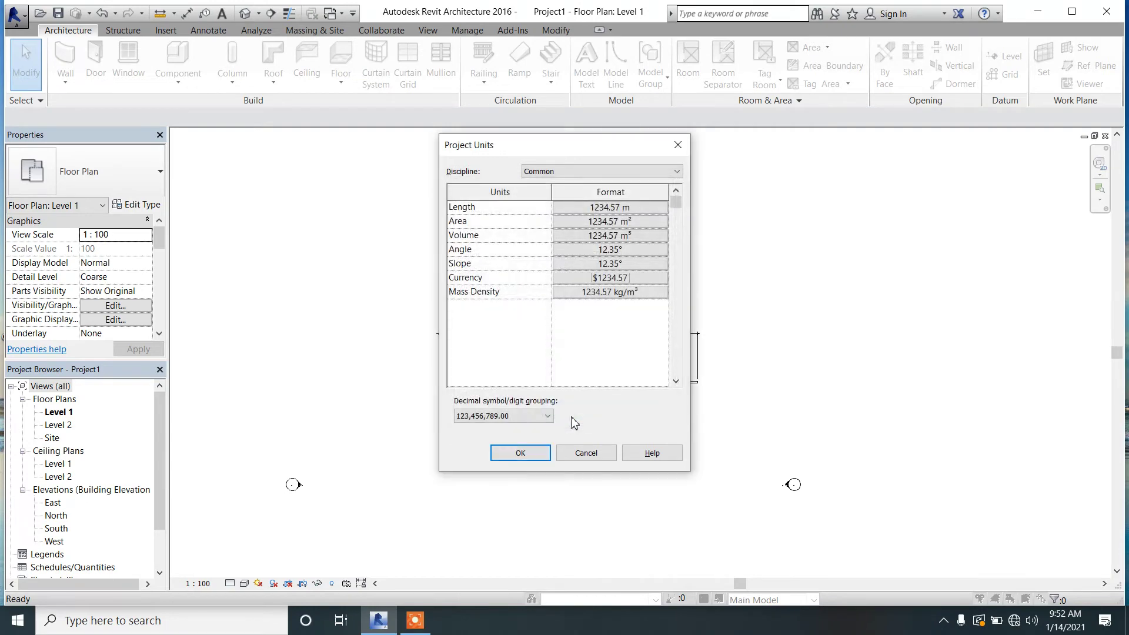
Accept the Mass Density format and the project units, and examine the wall's dimension text up close.
click(610, 299)
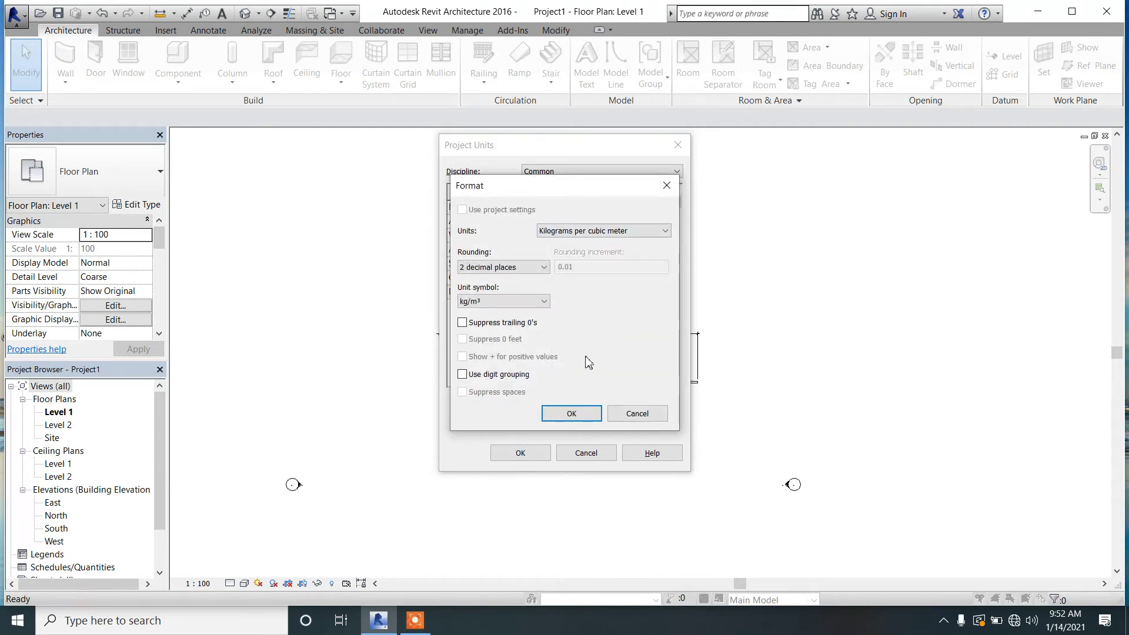
click(571, 414)
click(521, 453)
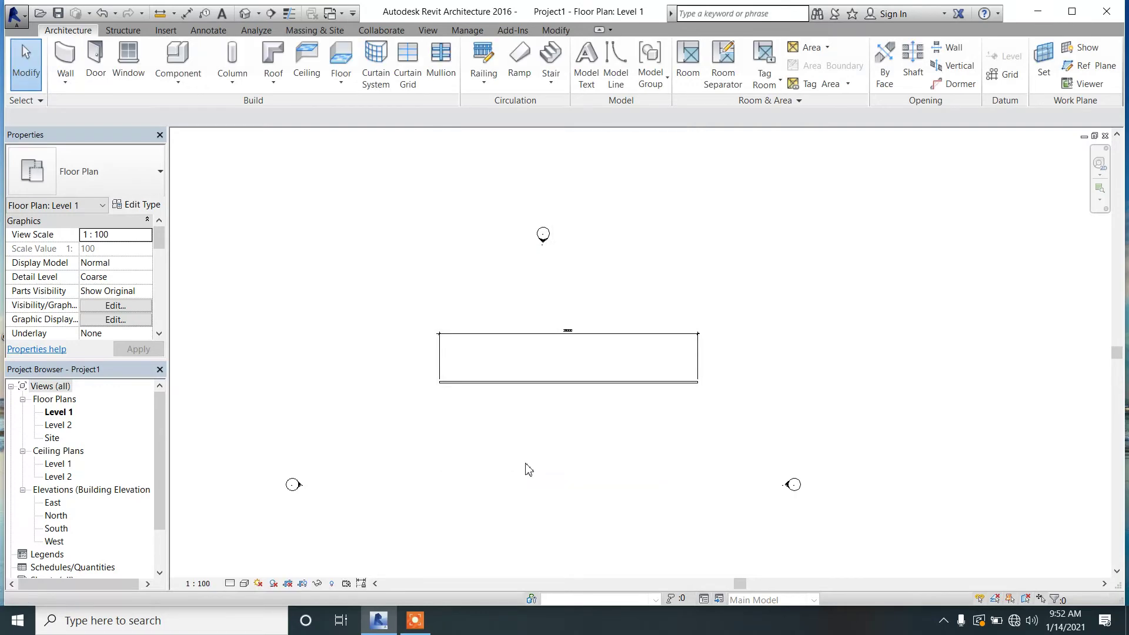
scroll(584, 355, up, 5)
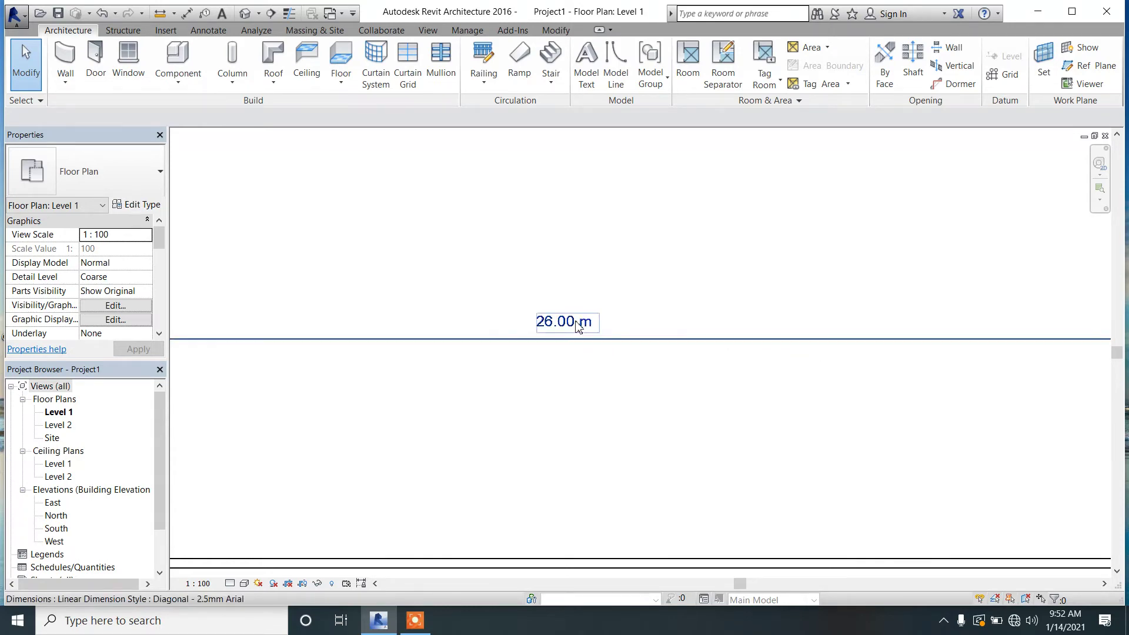
scroll(553, 332, up, 5)
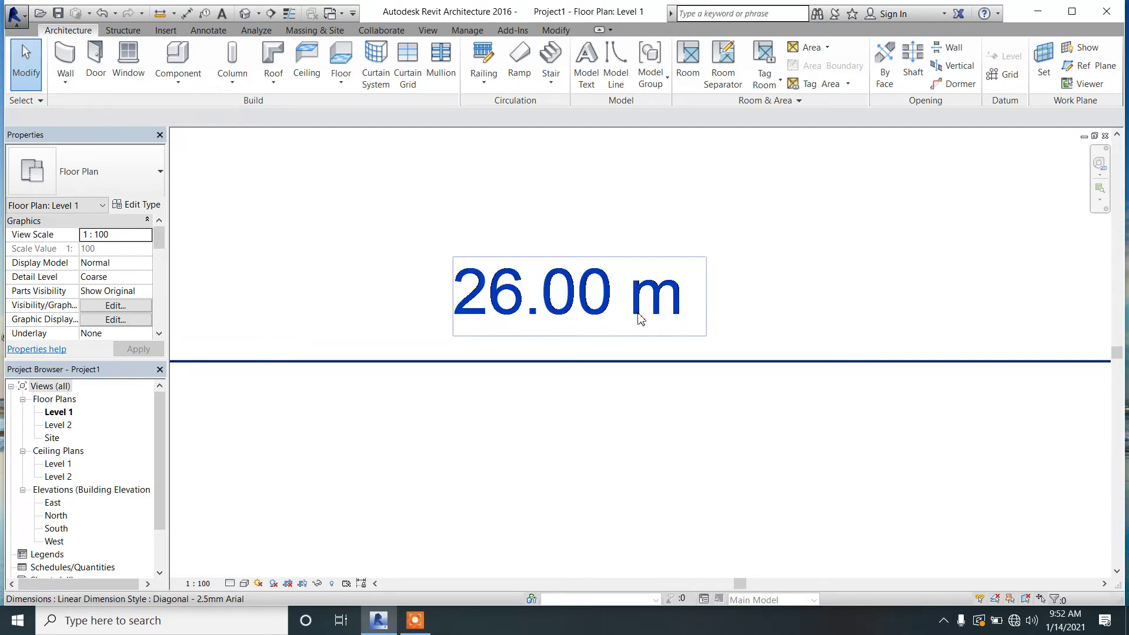
scroll(641, 318, down, 6)
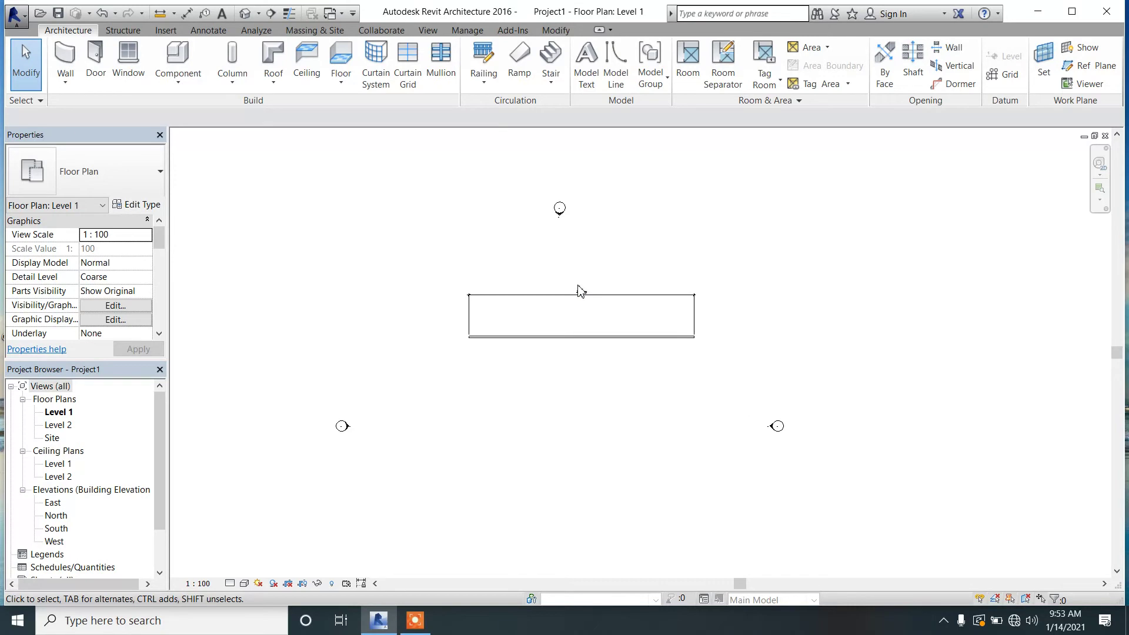
Delete the wall and its dimension from the Level 1 floor plan, keeping the elevation markers.
scroll(581, 291, down, 3)
click(689, 362)
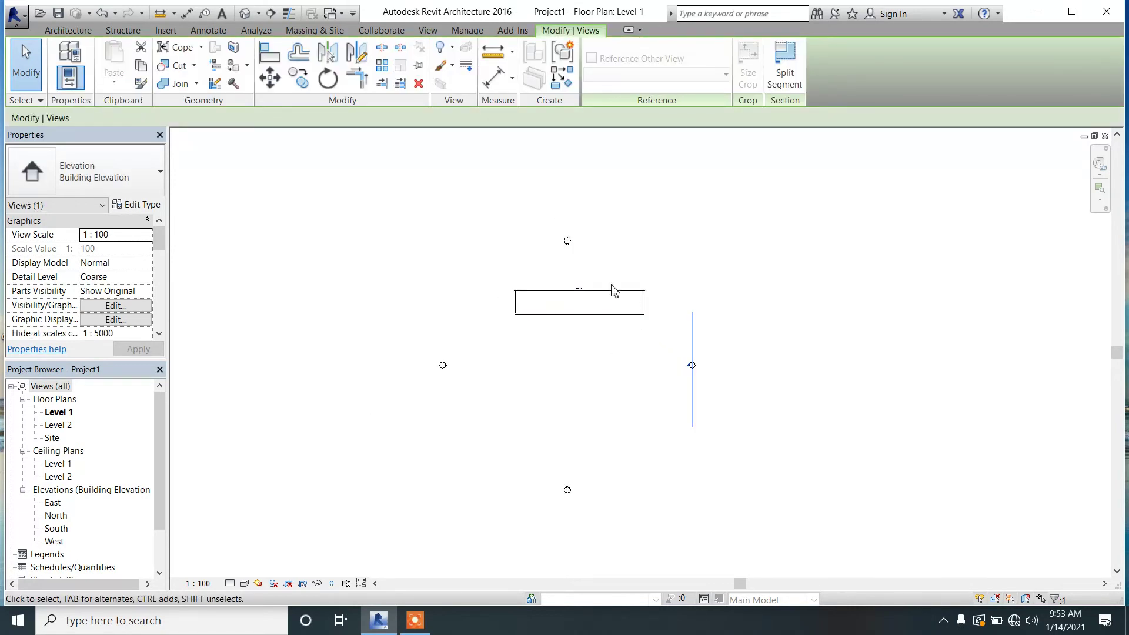
click(618, 348)
drag(496, 287, 659, 341)
key(d)
key(e)
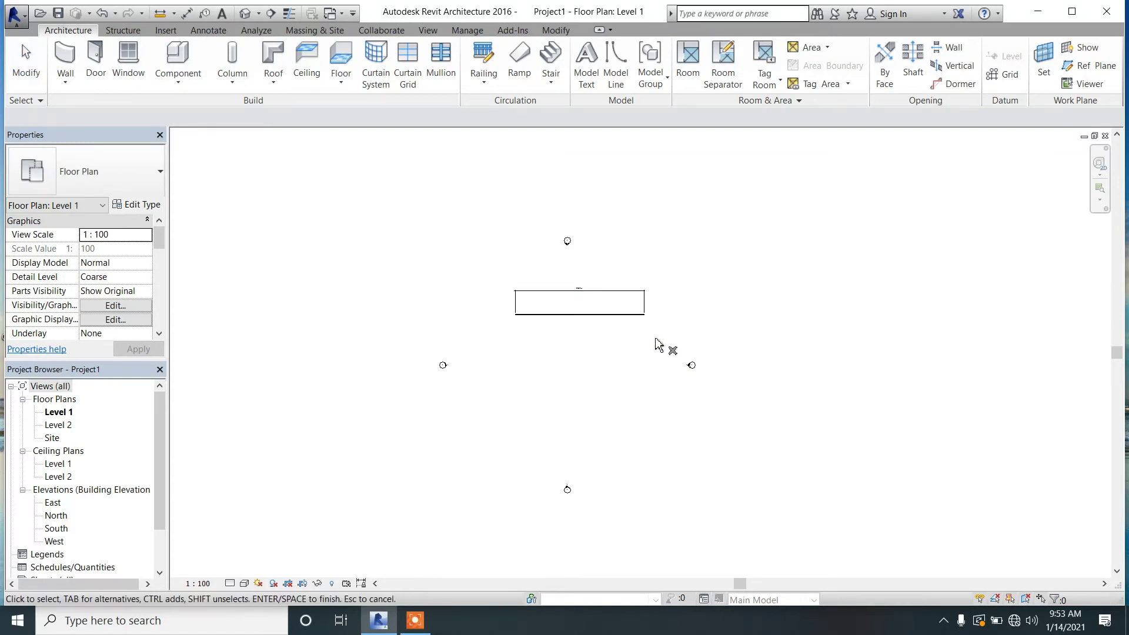
drag(474, 276, 676, 348)
key(Escape)
drag(497, 275, 696, 326)
key(Return)
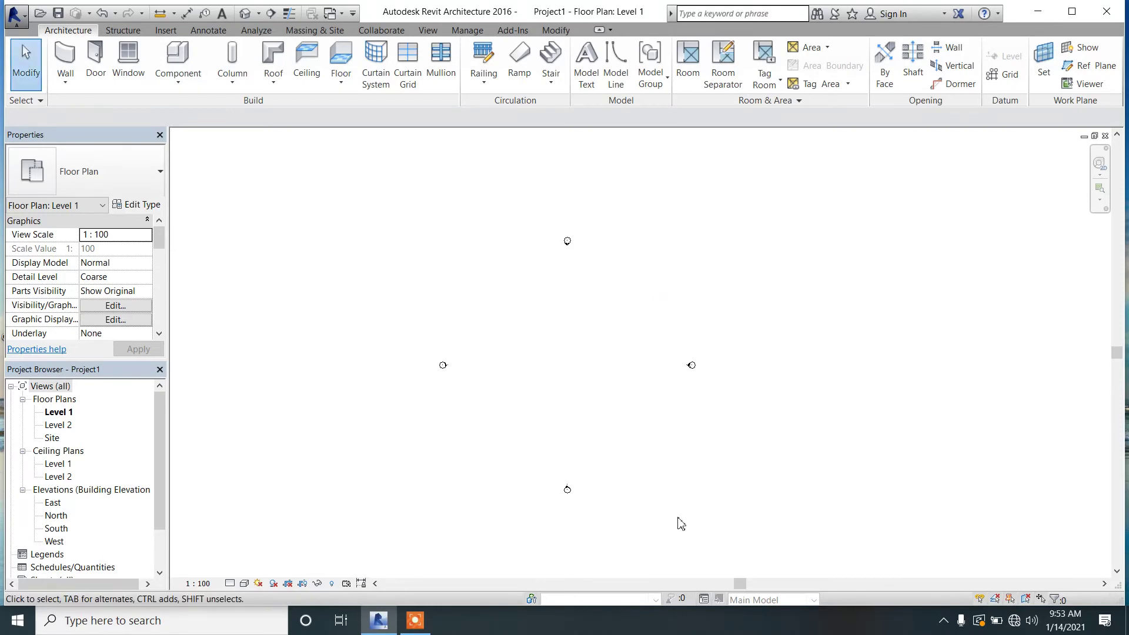
Reopen the project units, choose Meters for the Length format, and accept the settings.
key(u)
key(n)
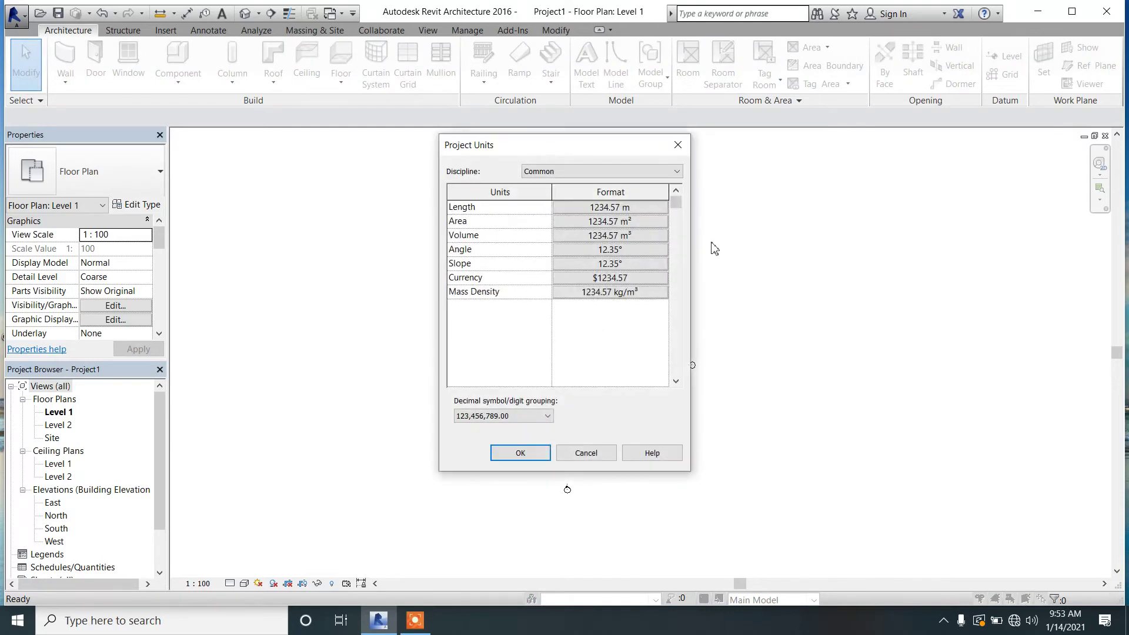
click(650, 206)
click(624, 230)
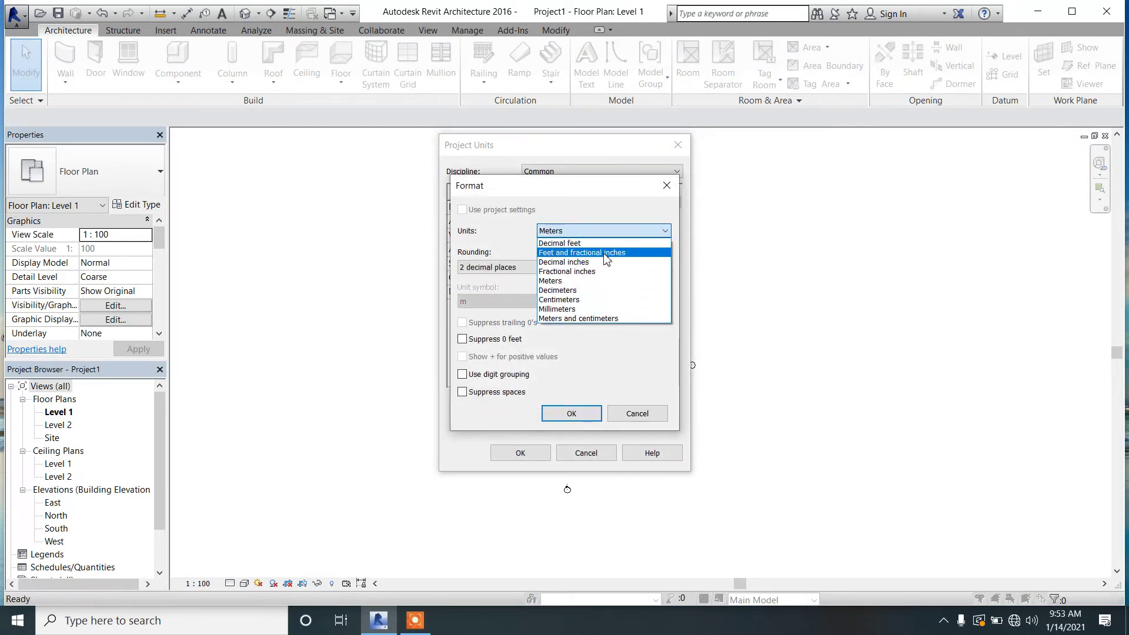
click(563, 281)
click(571, 413)
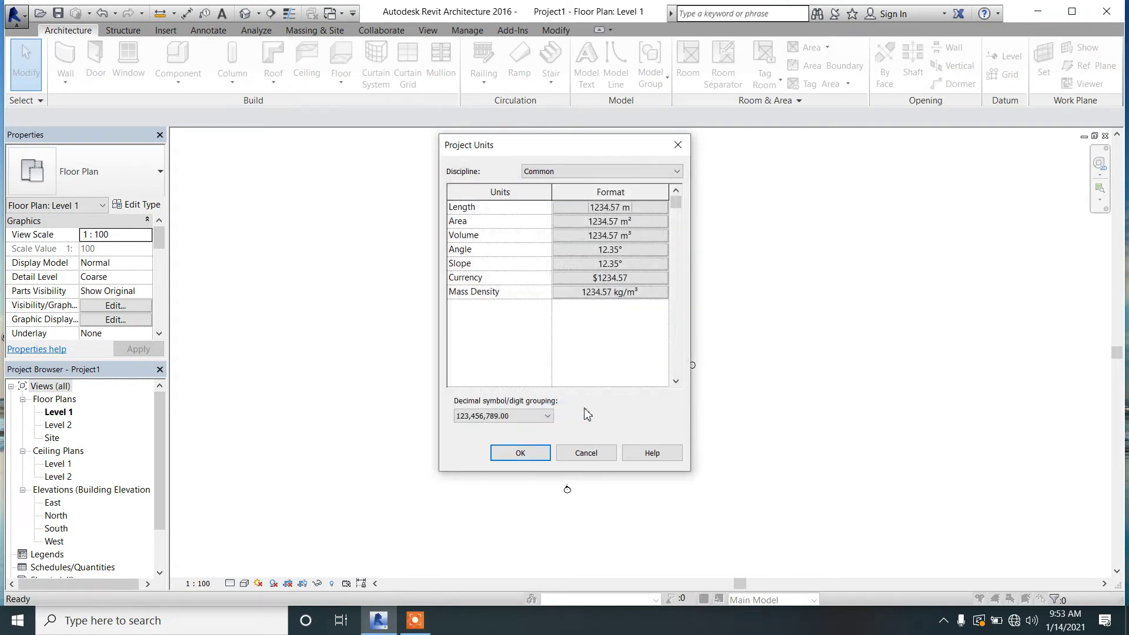
click(546, 457)
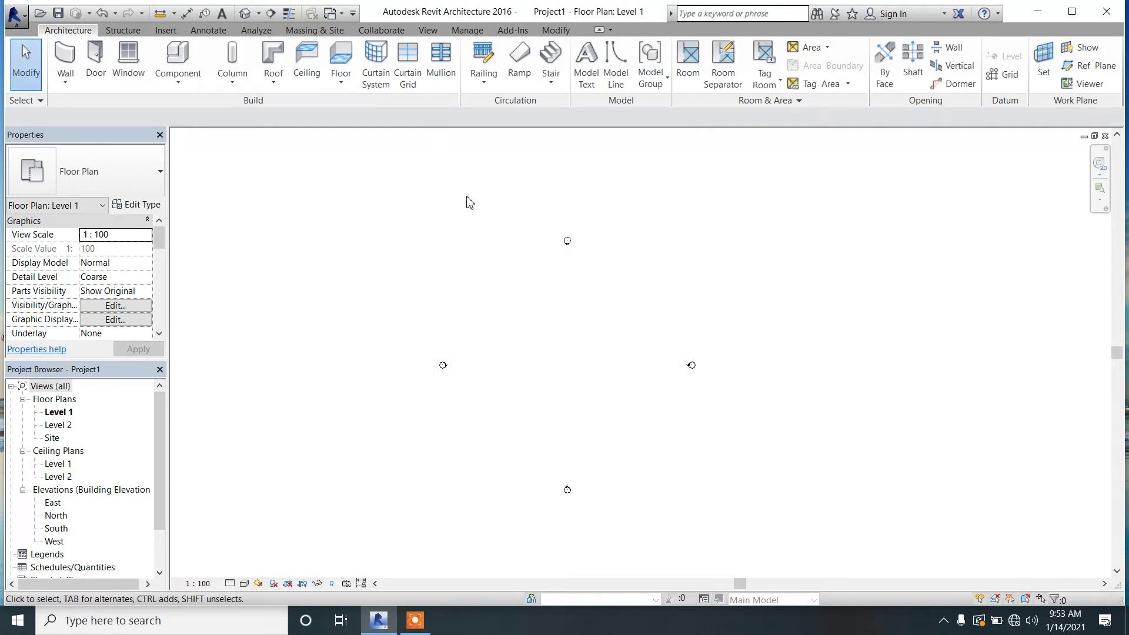
Open the South elevation view and examine the Level 1 and Level 2 lines and their elevations.
scroll(469, 197, down, 2)
mouse_move(420, 627)
double_click(56, 529)
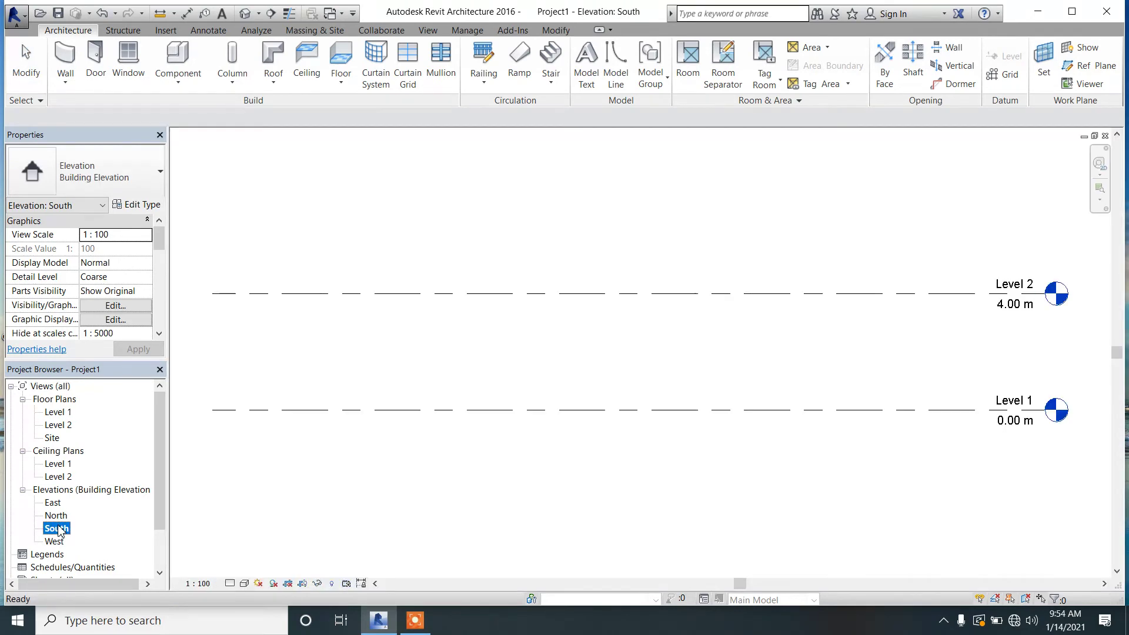
scroll(668, 315, up, 3)
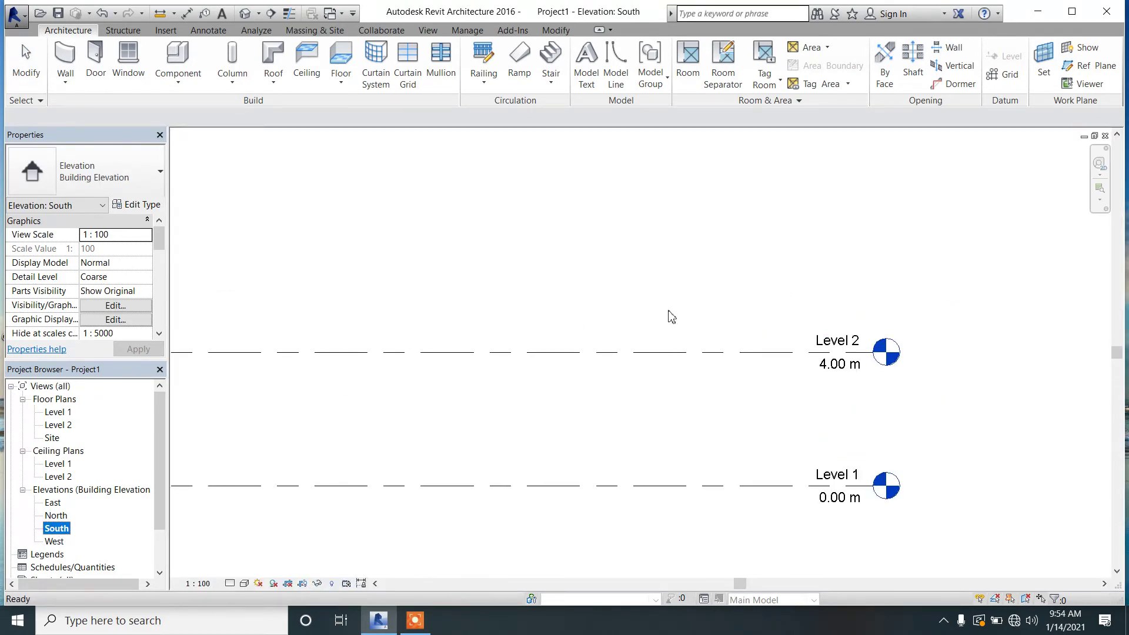
scroll(360, 376, down, 4)
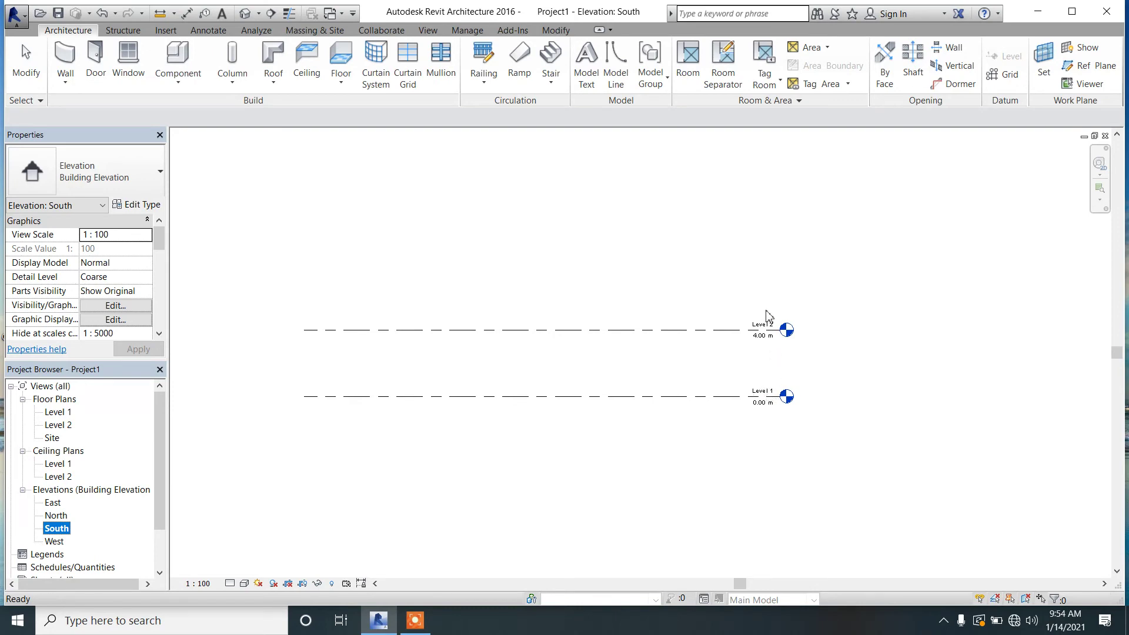
scroll(660, 355, up, 2)
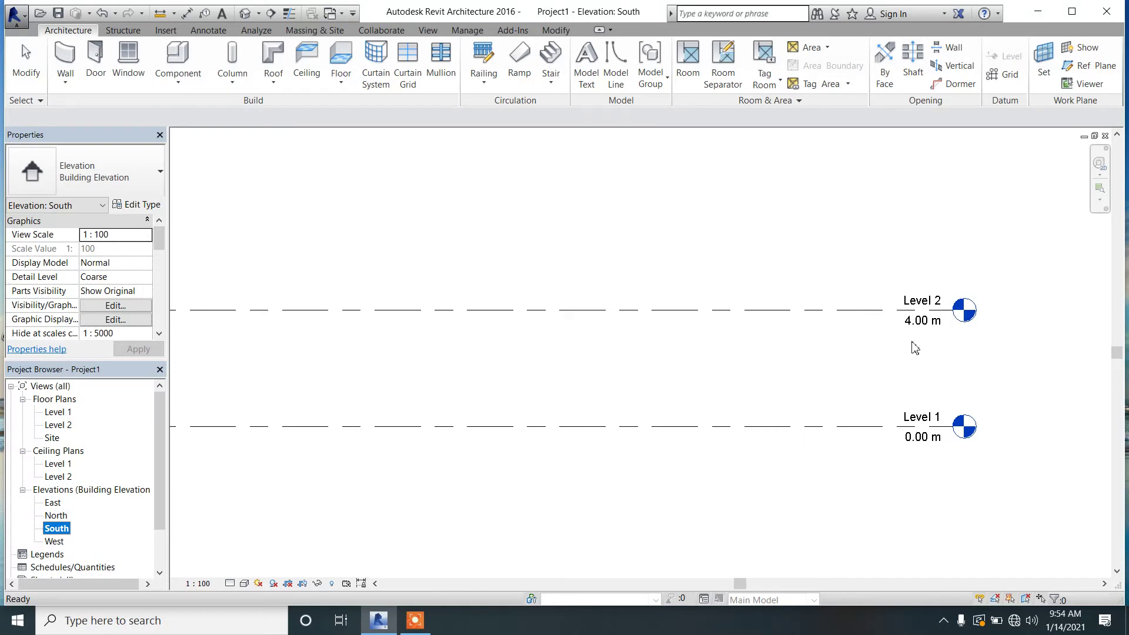
scroll(890, 331, down, 2)
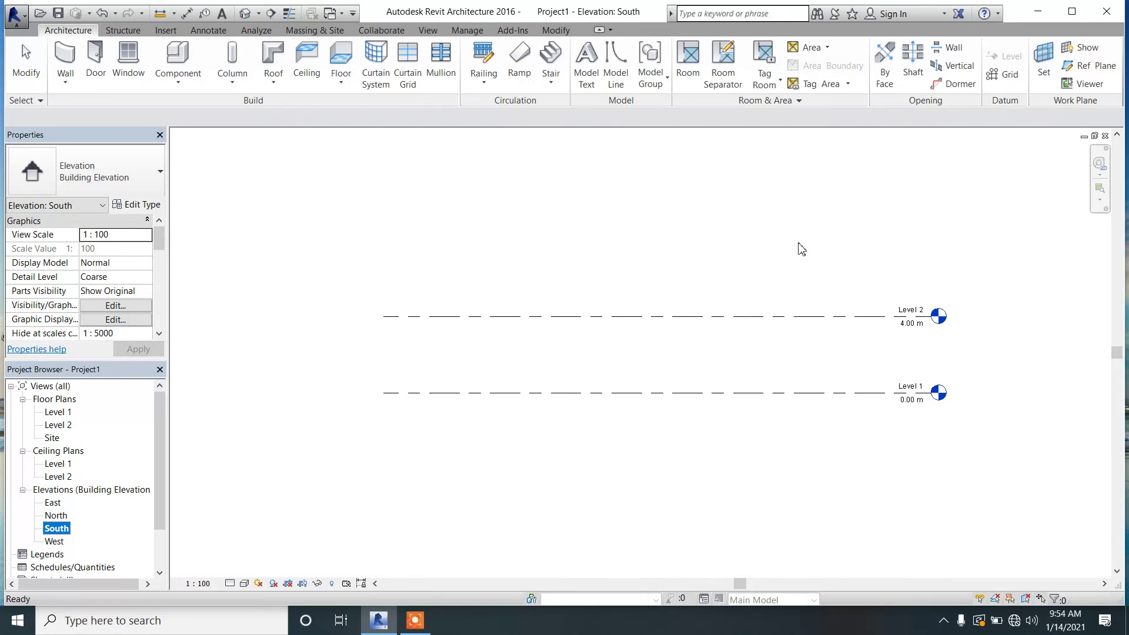
click(871, 219)
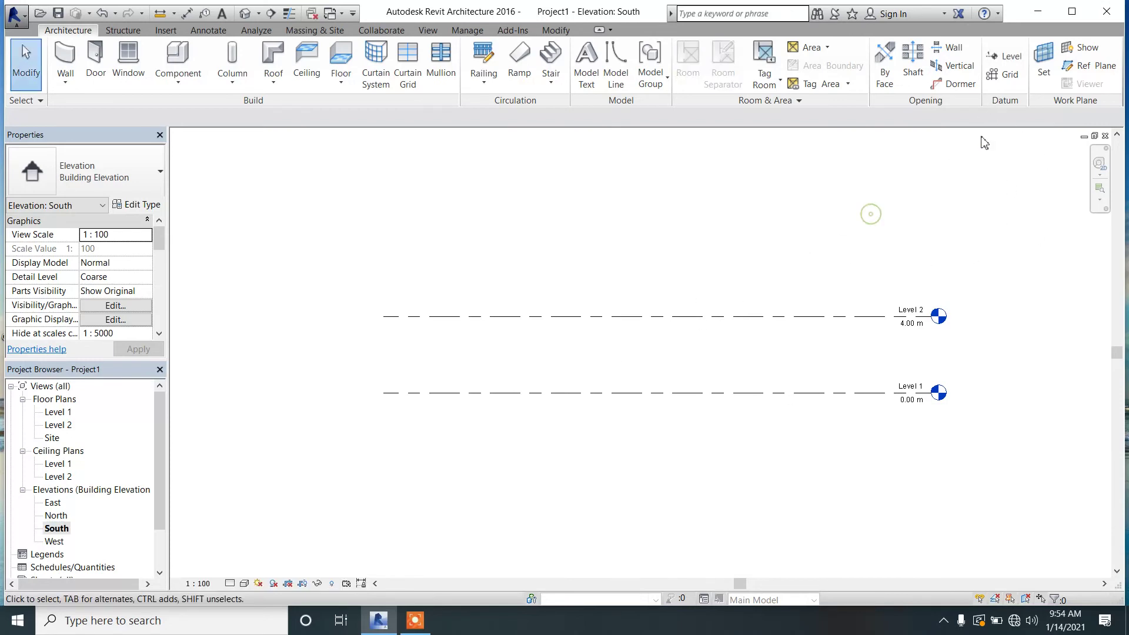
Create a level 0.45 m below Level 1 in the South elevation by picking the Level 1 line with an offset.
click(1008, 56)
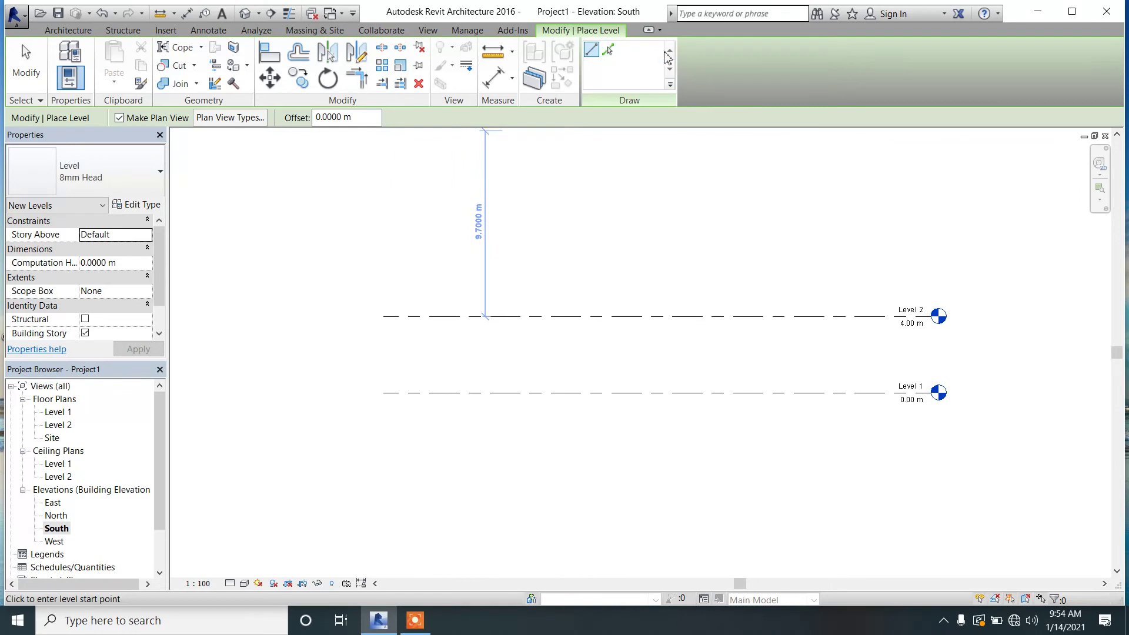
click(608, 52)
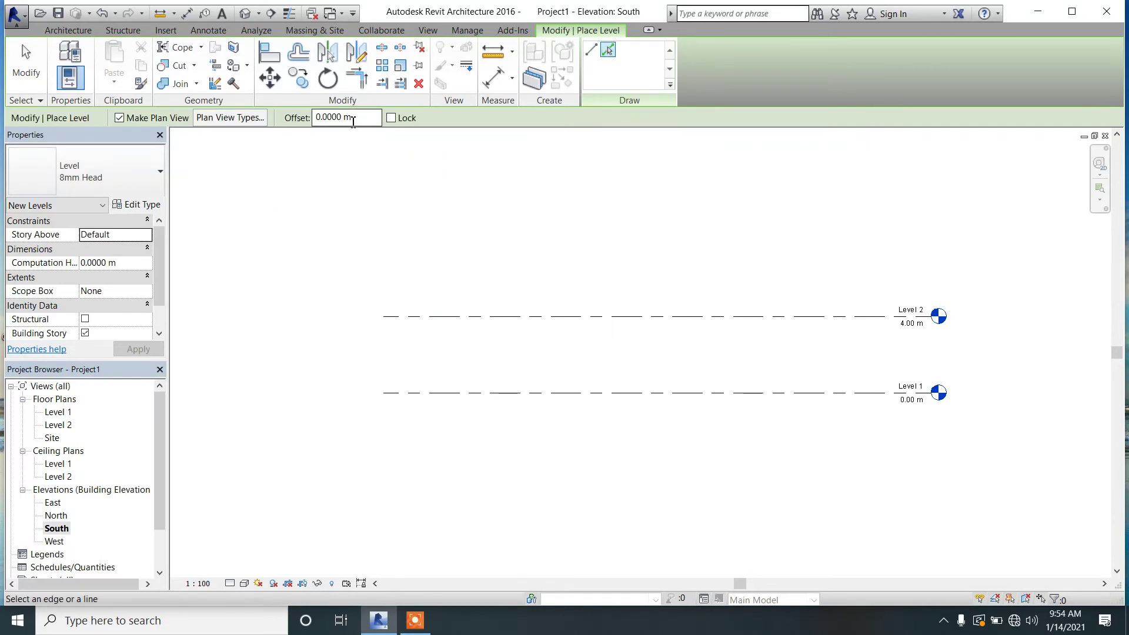
drag(360, 120, 296, 121)
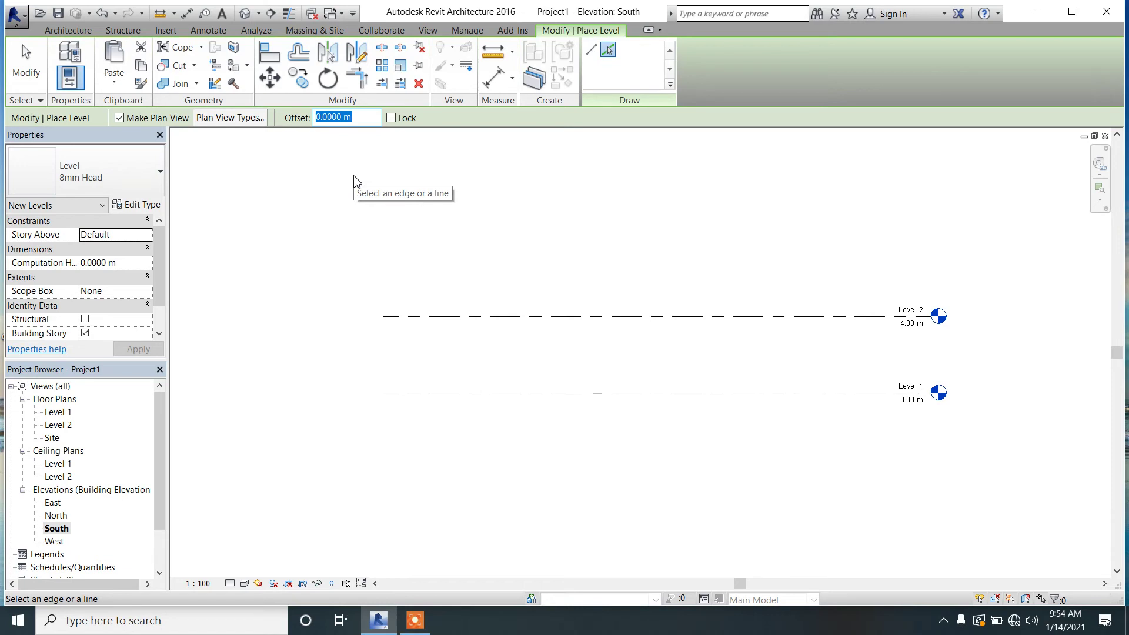
text(0.)
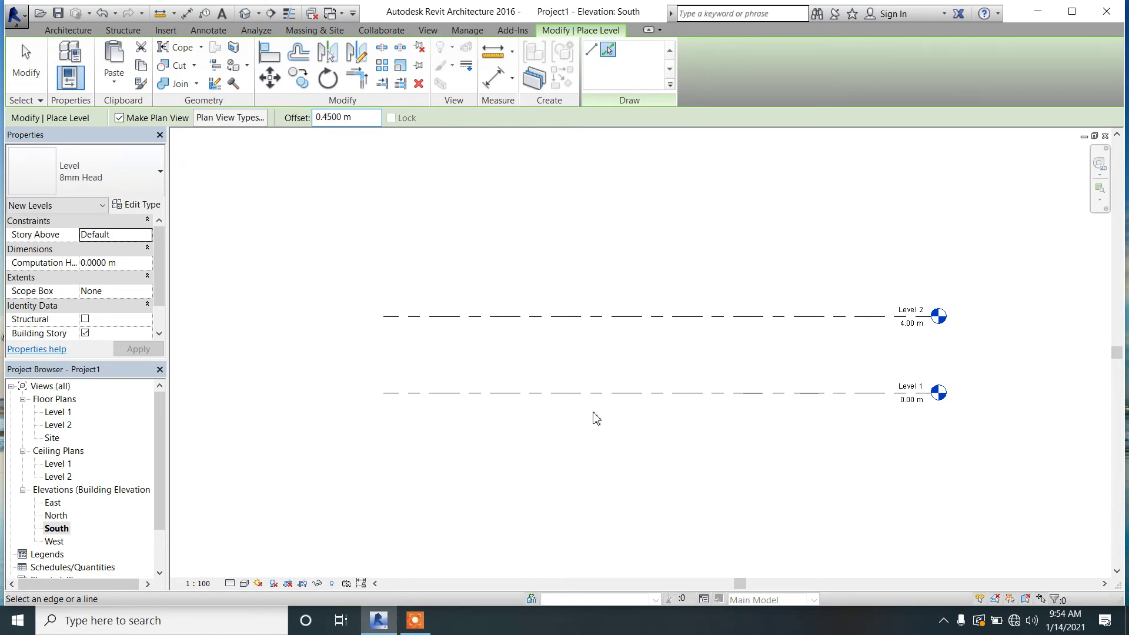
scroll(532, 361, down, 2)
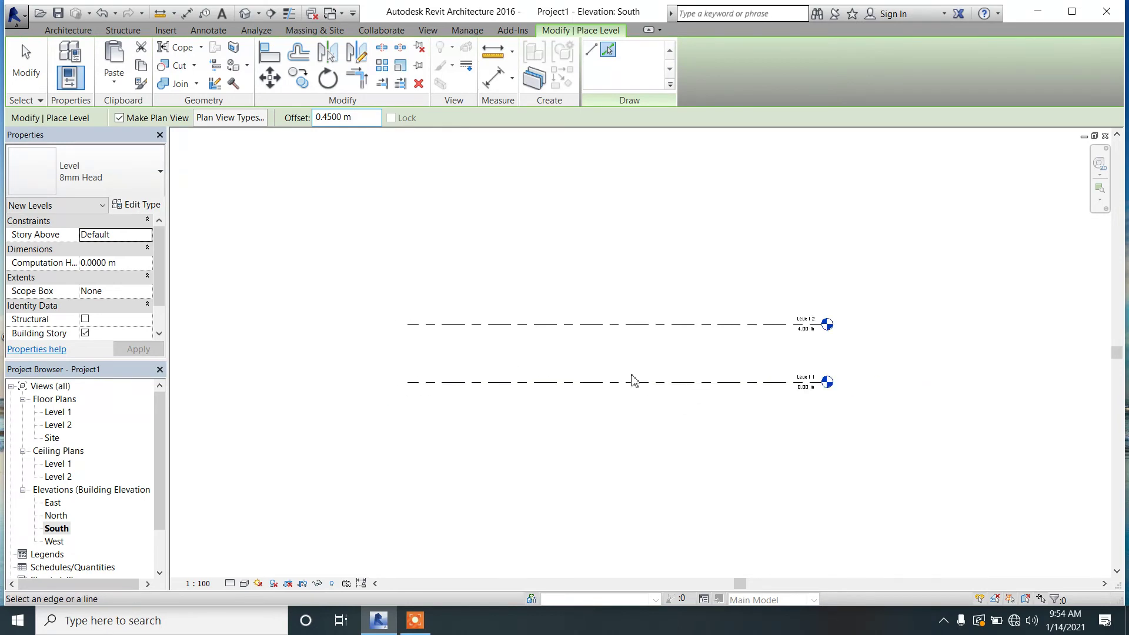
scroll(713, 390, up, 2)
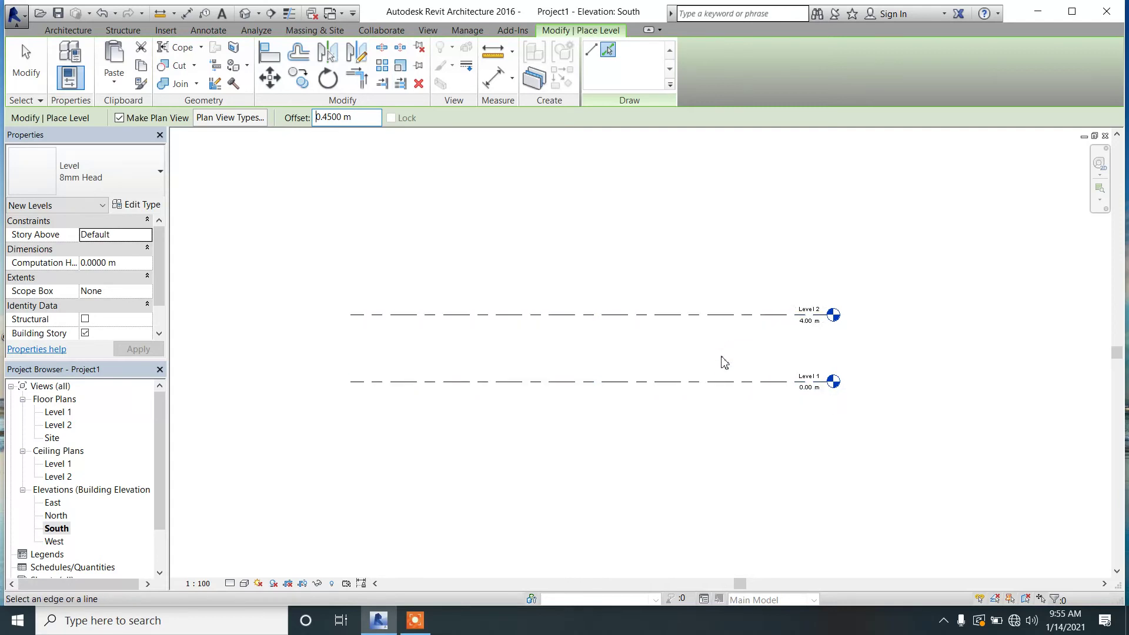
click(730, 391)
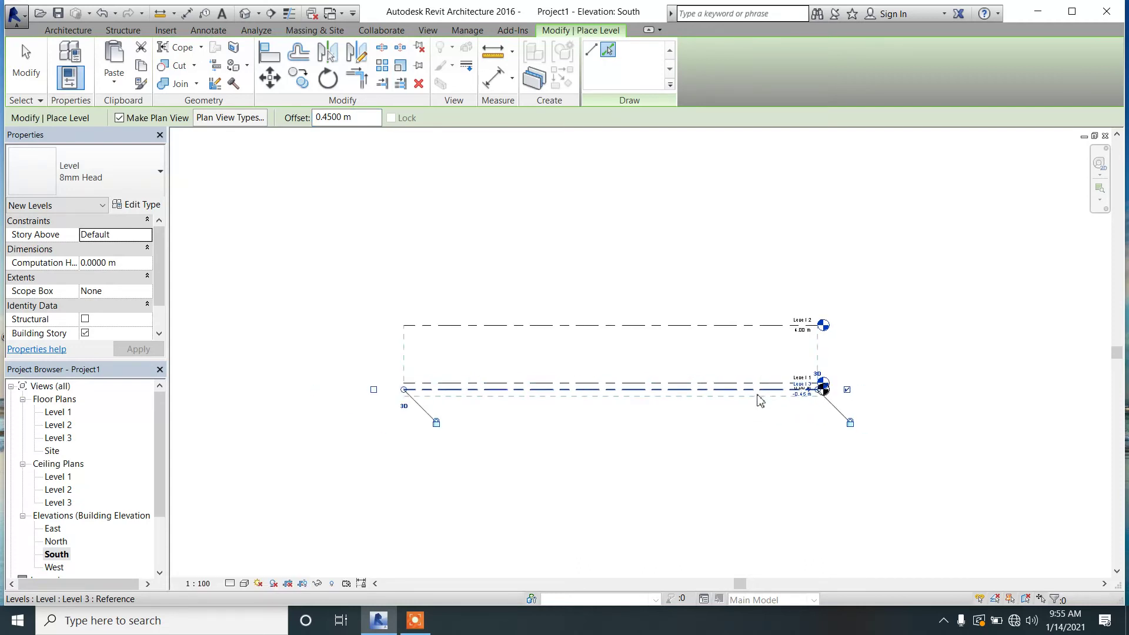
scroll(760, 399, up, 3)
scroll(761, 400, down, 1)
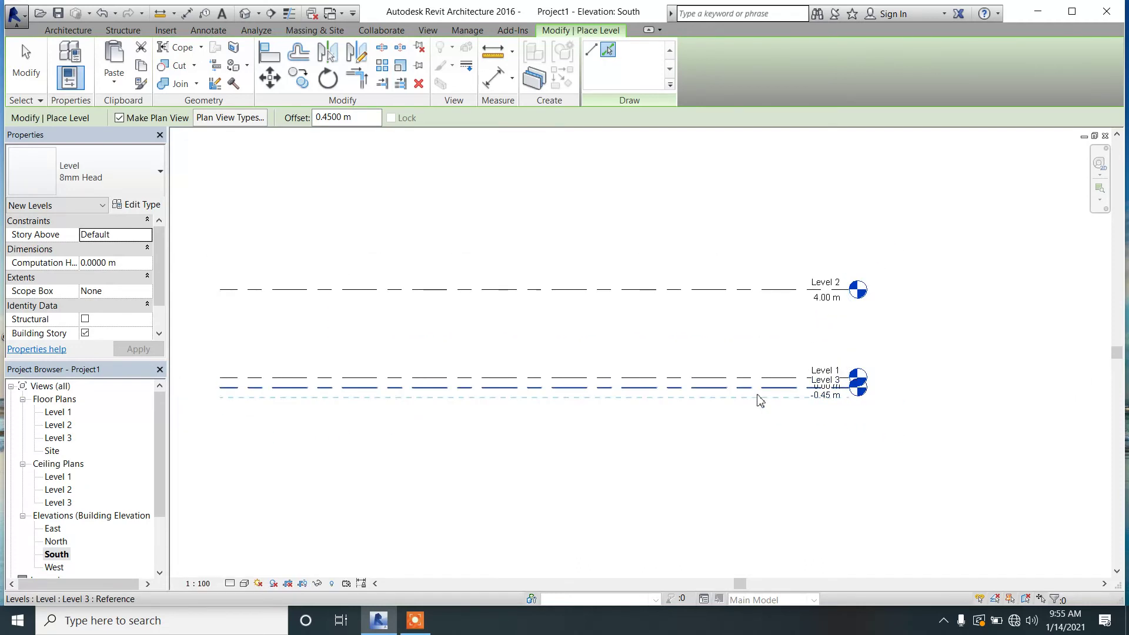
scroll(819, 395, up, 3)
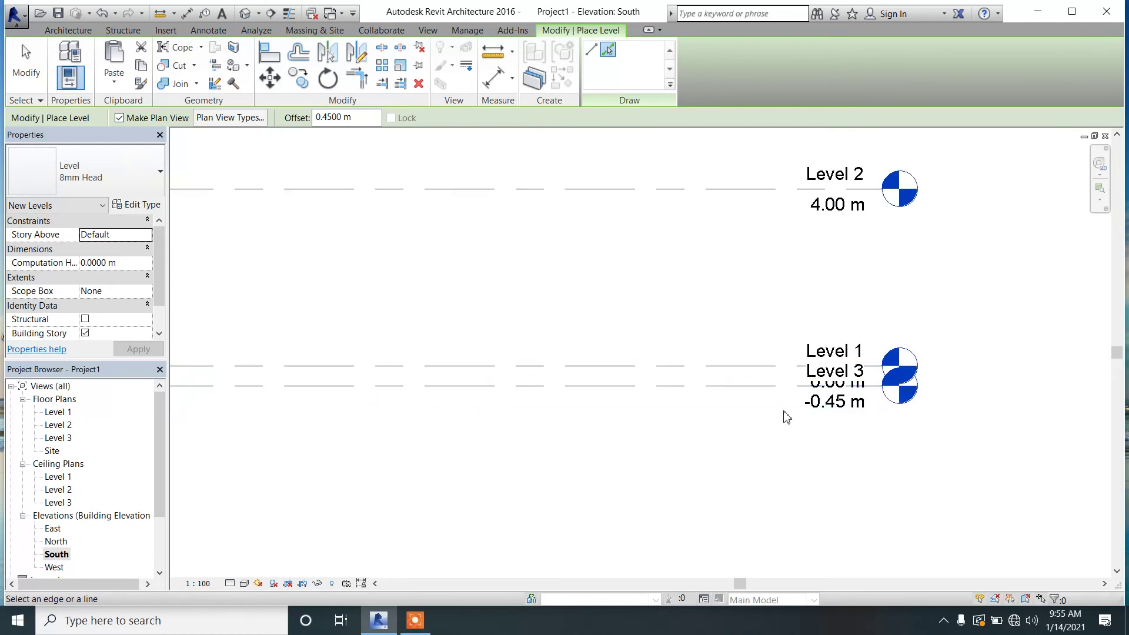
key(Escape)
key(Escape)
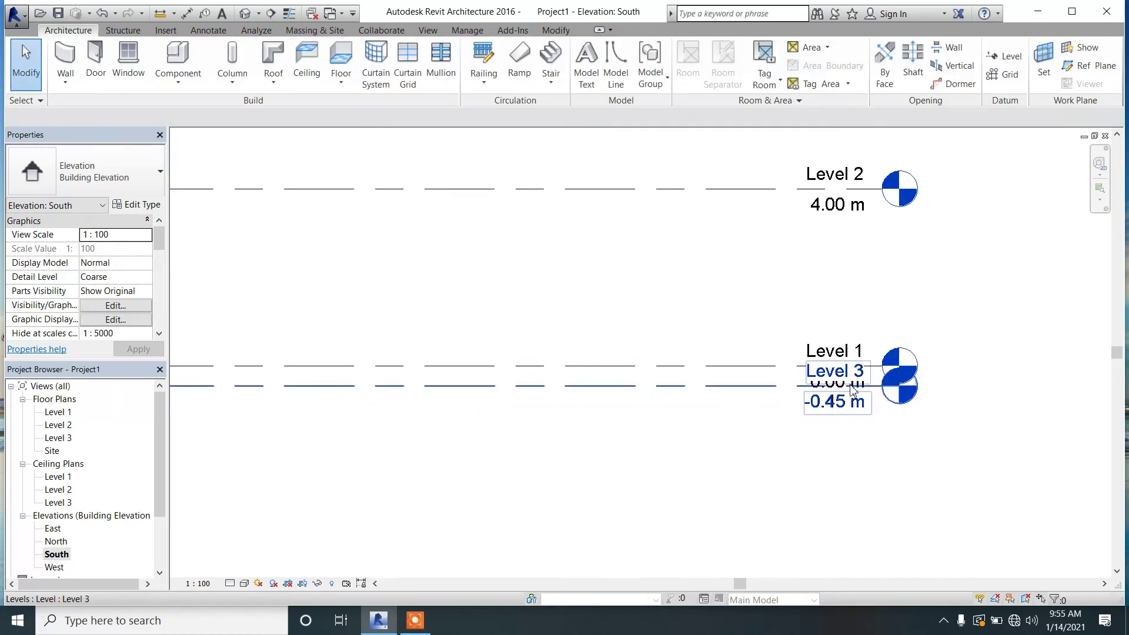
scroll(847, 383, up, 2)
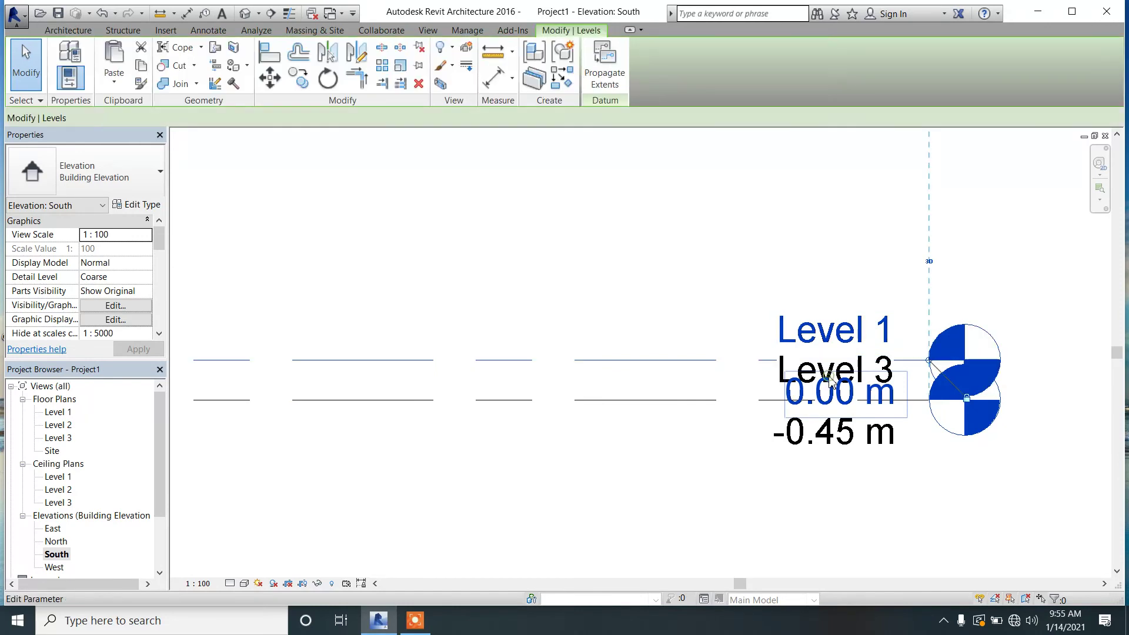
click(848, 380)
click(848, 380)
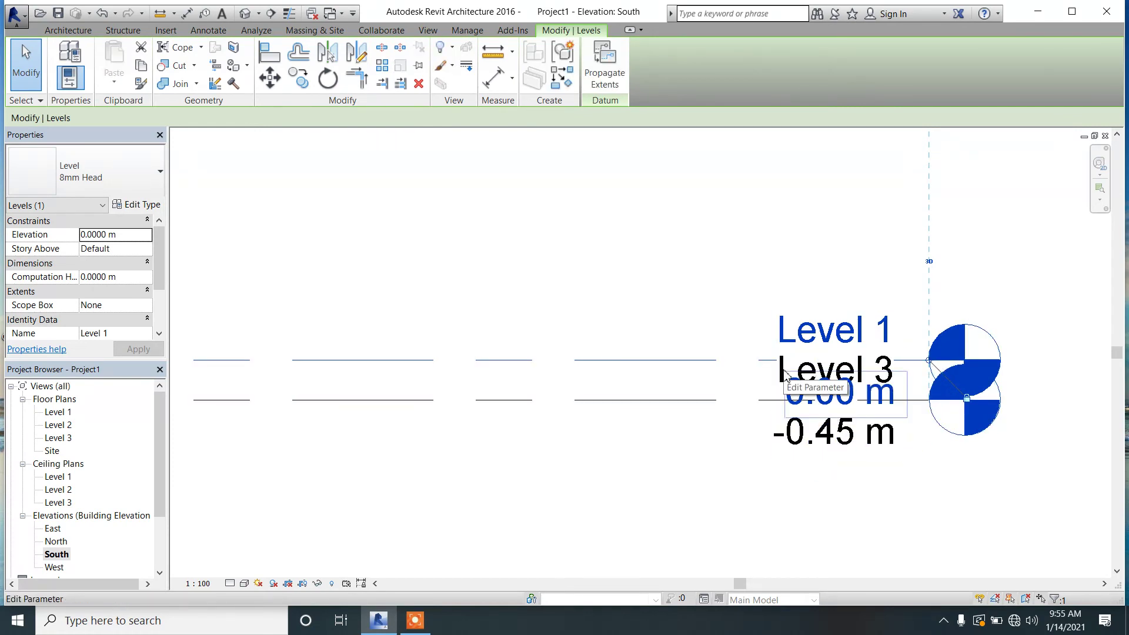
key(Escape)
scroll(765, 470, down, 2)
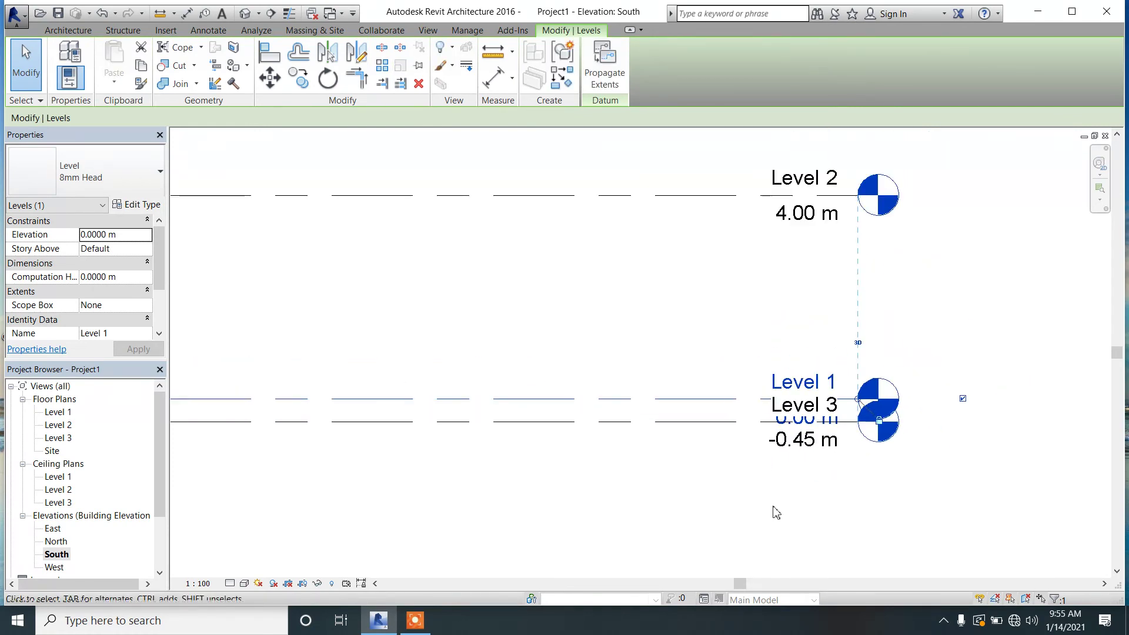
click(772, 510)
Add an elbow near the head of the Level 1 line to shift its label below the line.
click(828, 417)
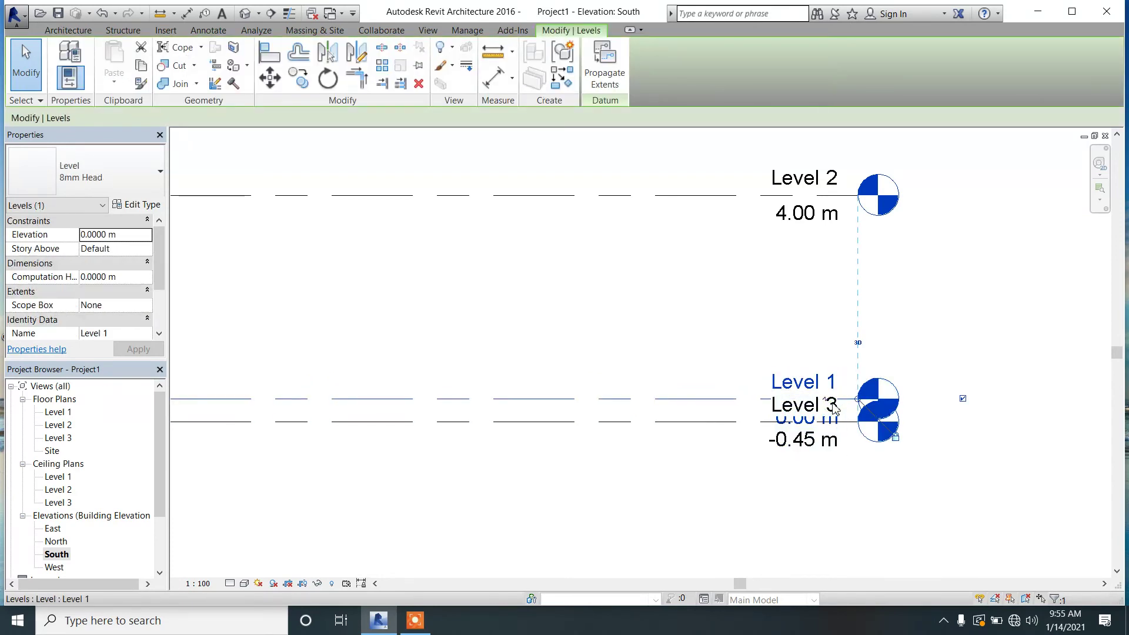
click(833, 405)
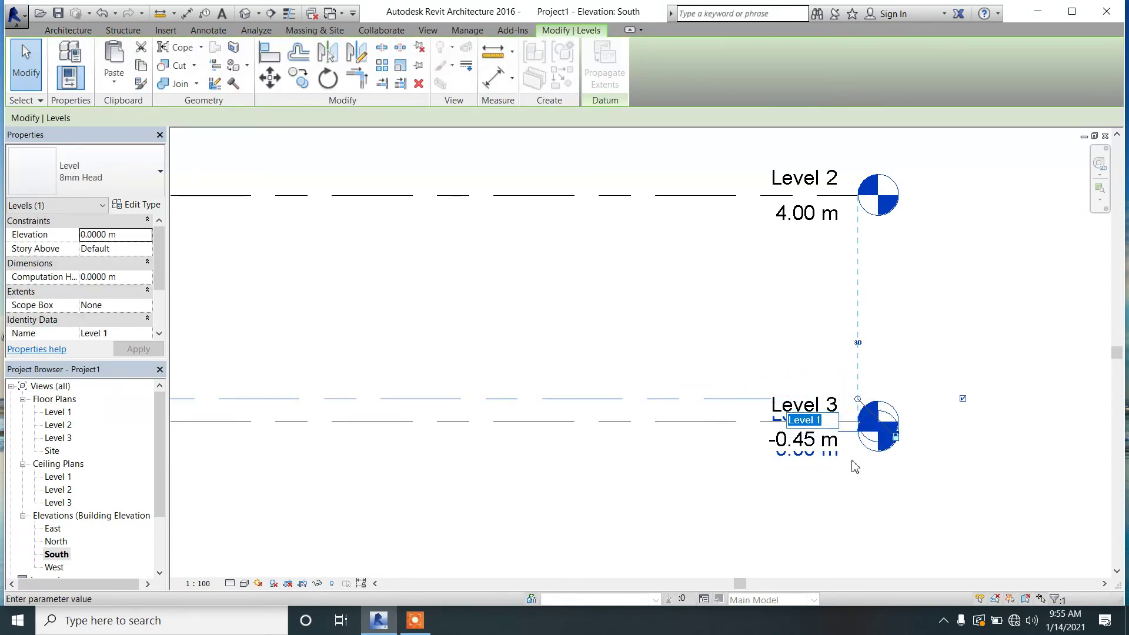
key(Escape)
scroll(772, 464, up, 1)
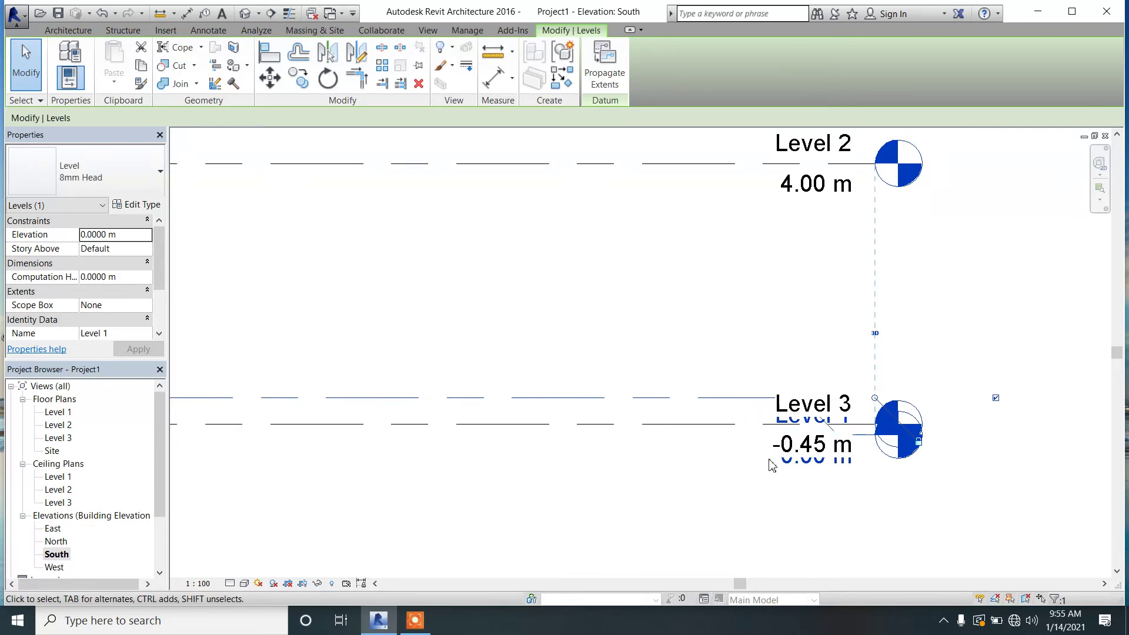
scroll(772, 497, down, 1)
click(772, 497)
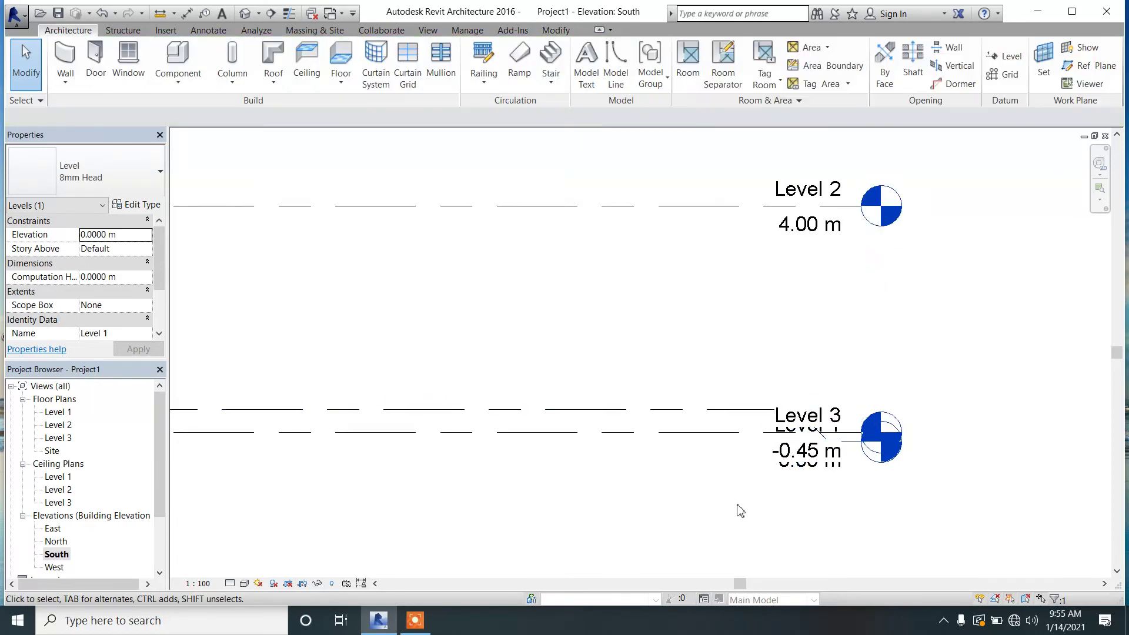
Rename Level 3, the level below Level 1, as Foundation and rename its corresponding views too.
click(766, 438)
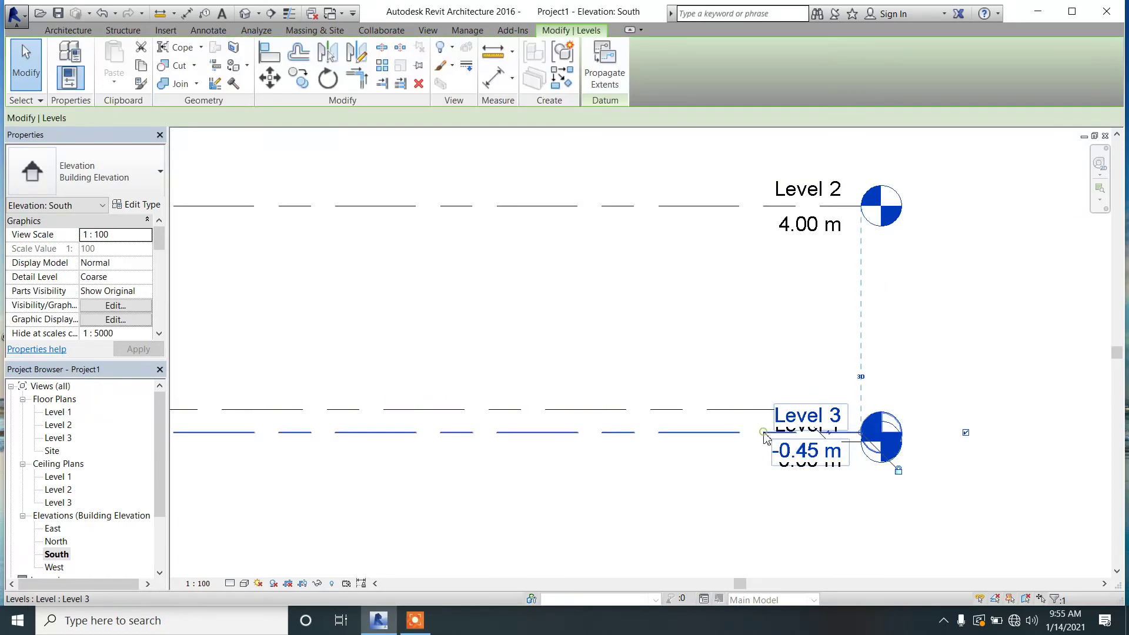
click(895, 477)
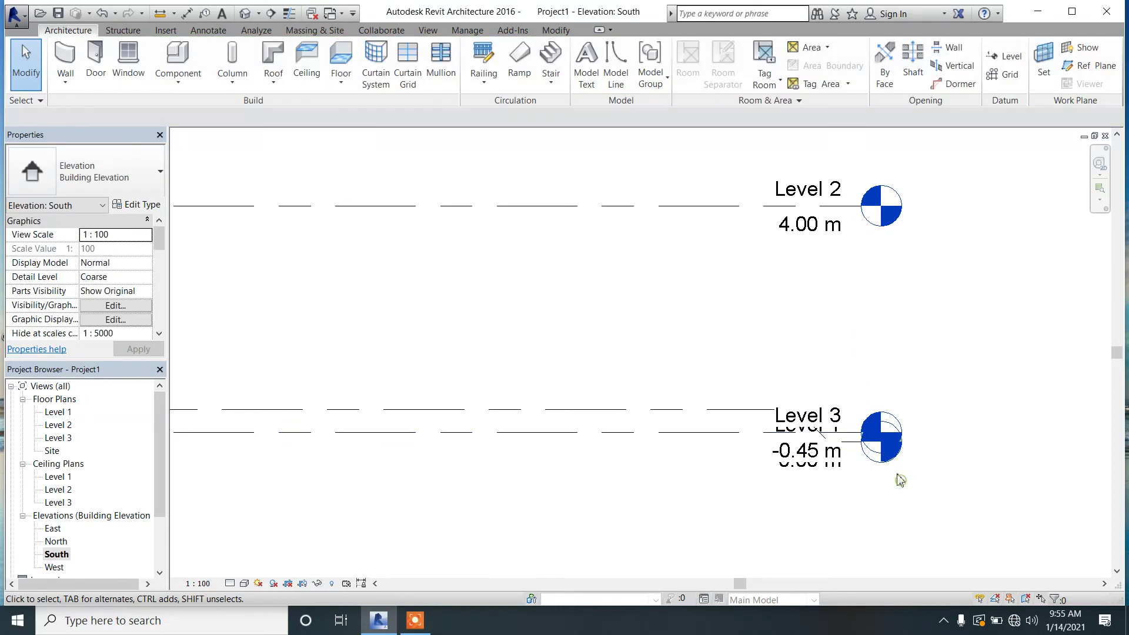
click(823, 434)
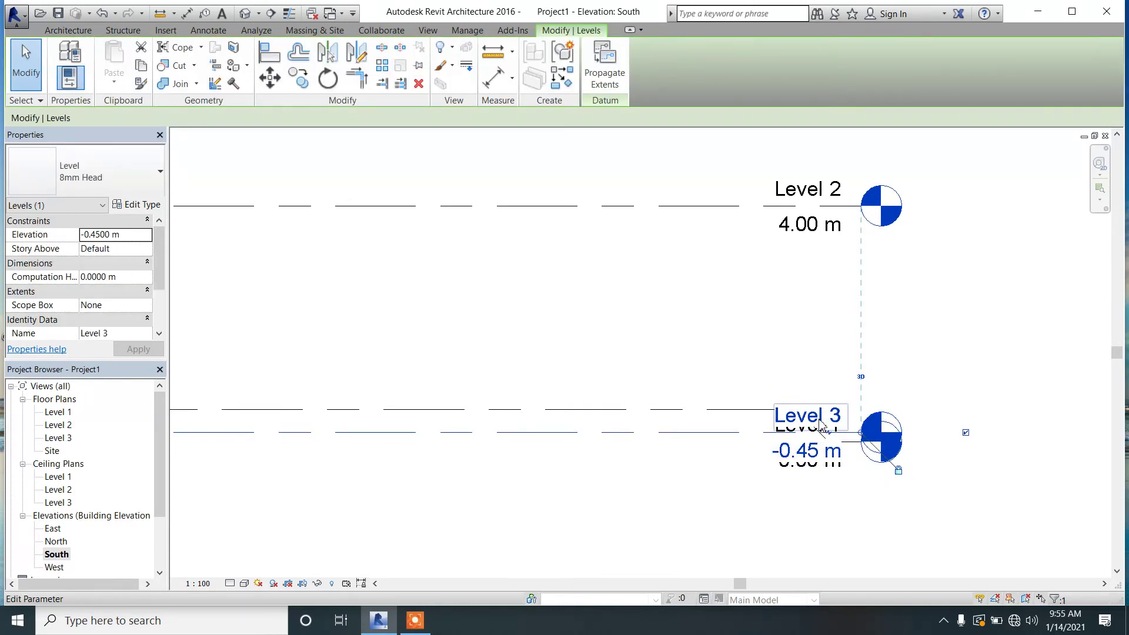
click(822, 422)
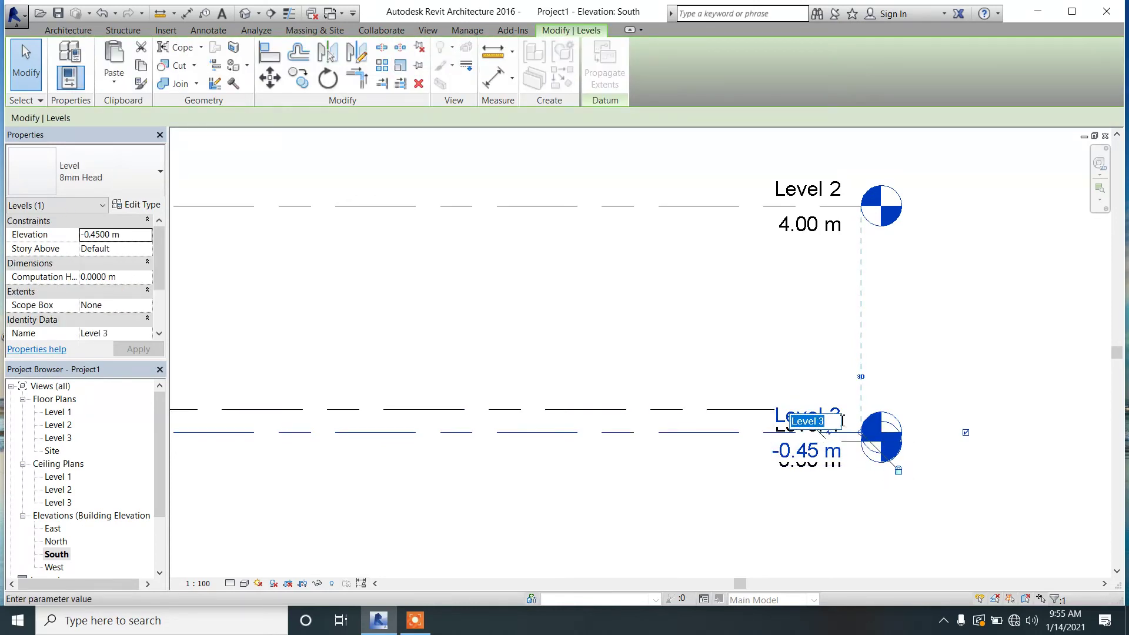
key(BackSpace)
text(Foundation)
key(Return)
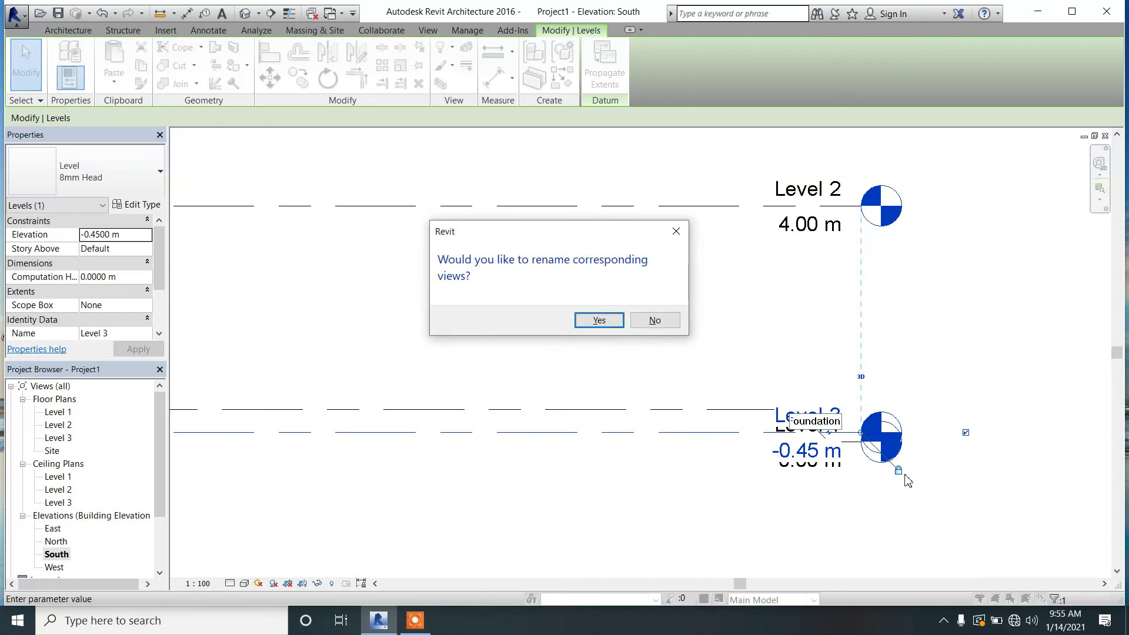
click(599, 321)
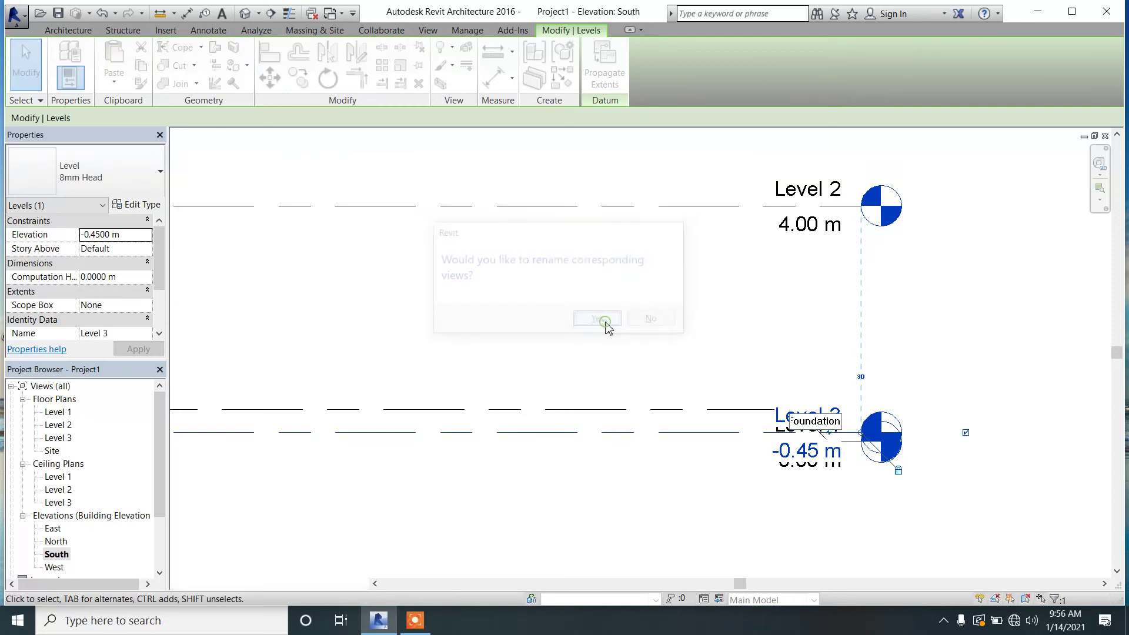
scroll(761, 367, down, 2)
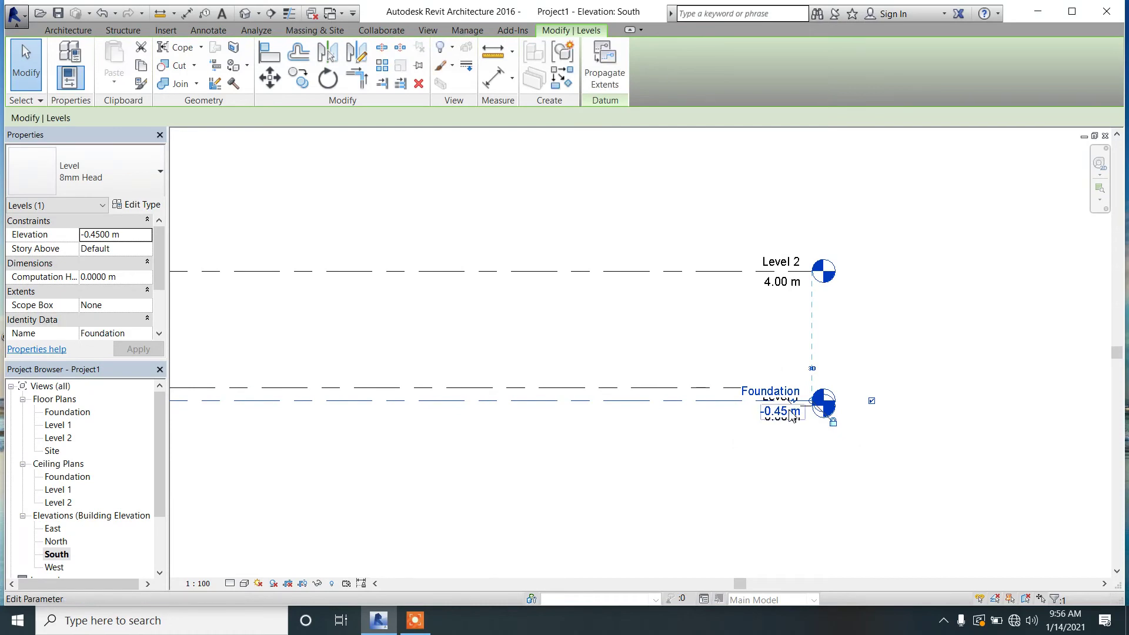
click(786, 467)
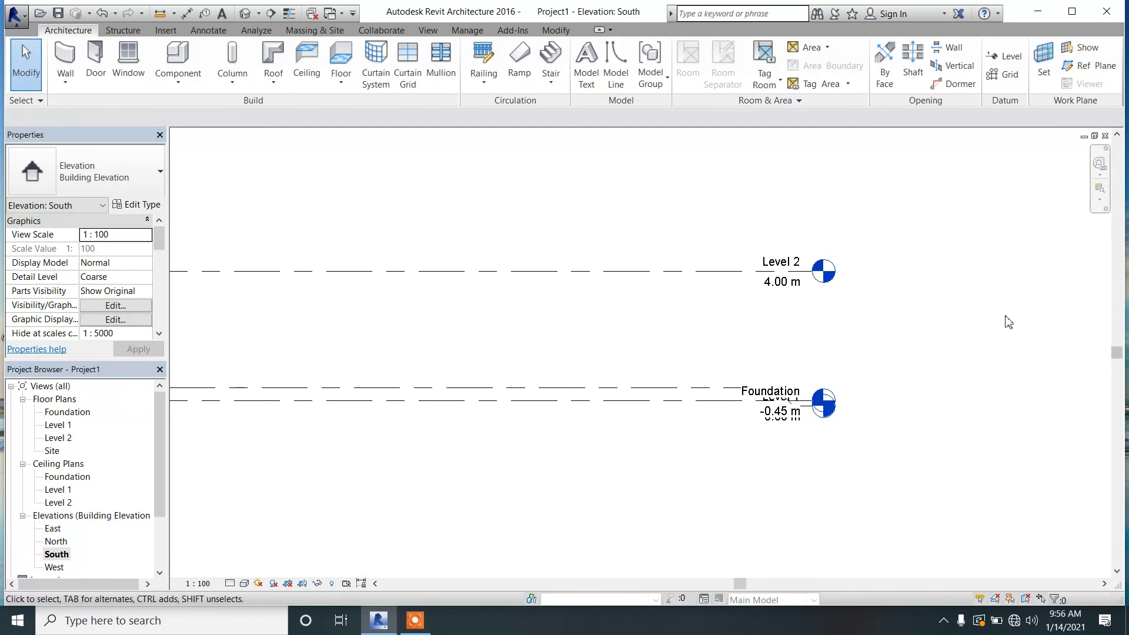
Create another level 1.5 m above Level 2 by picking the Level 2 line with an offset.
scroll(768, 360, down, 2)
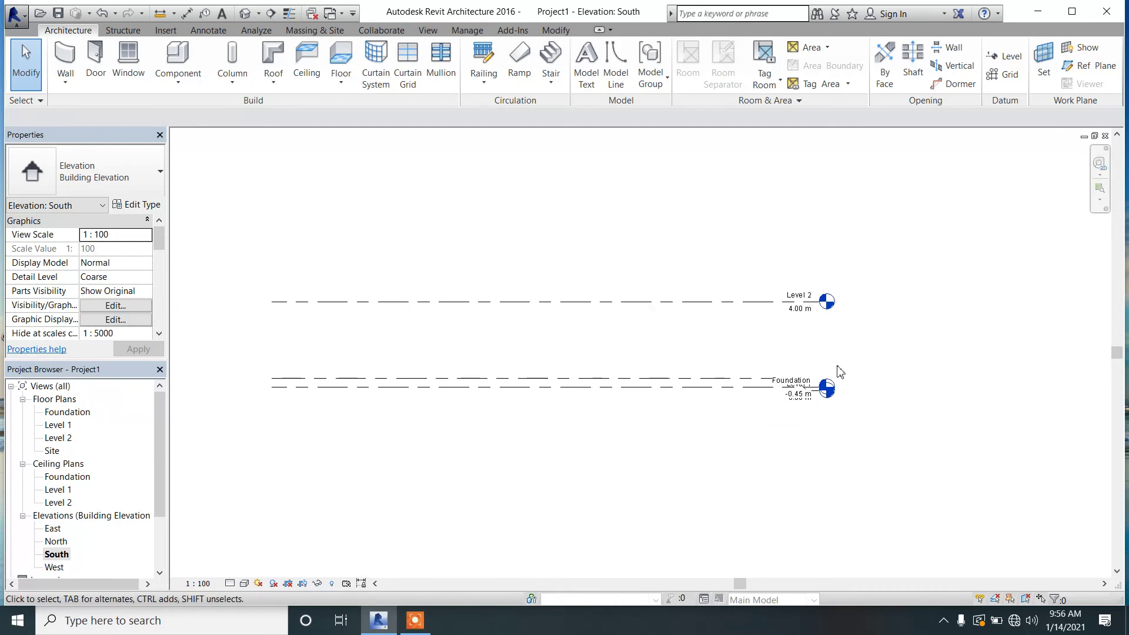
click(994, 57)
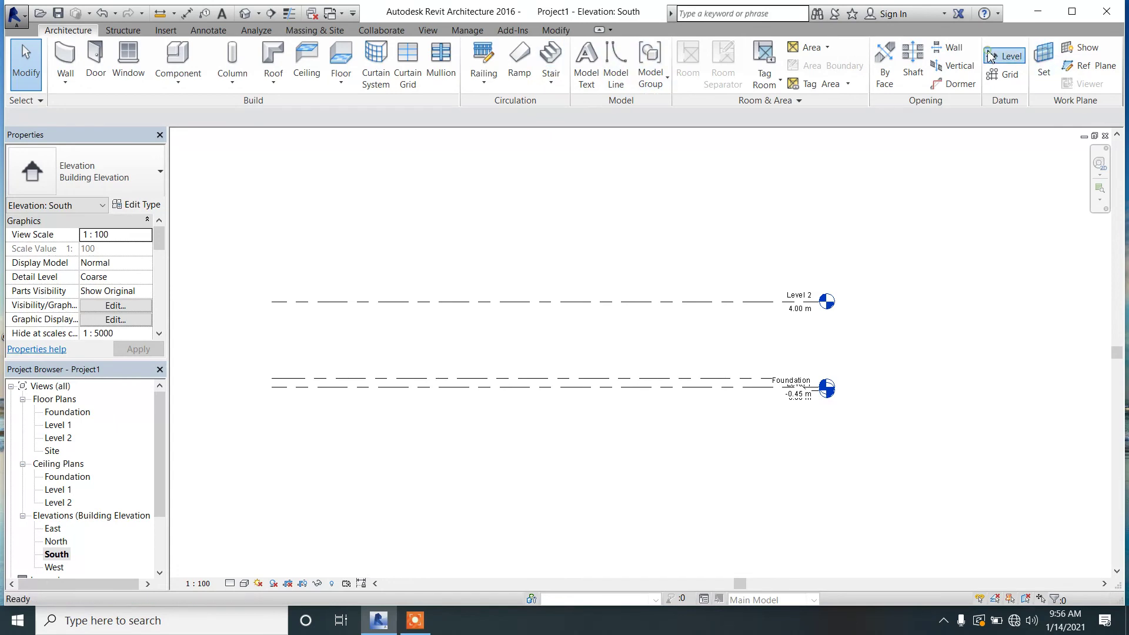
click(608, 51)
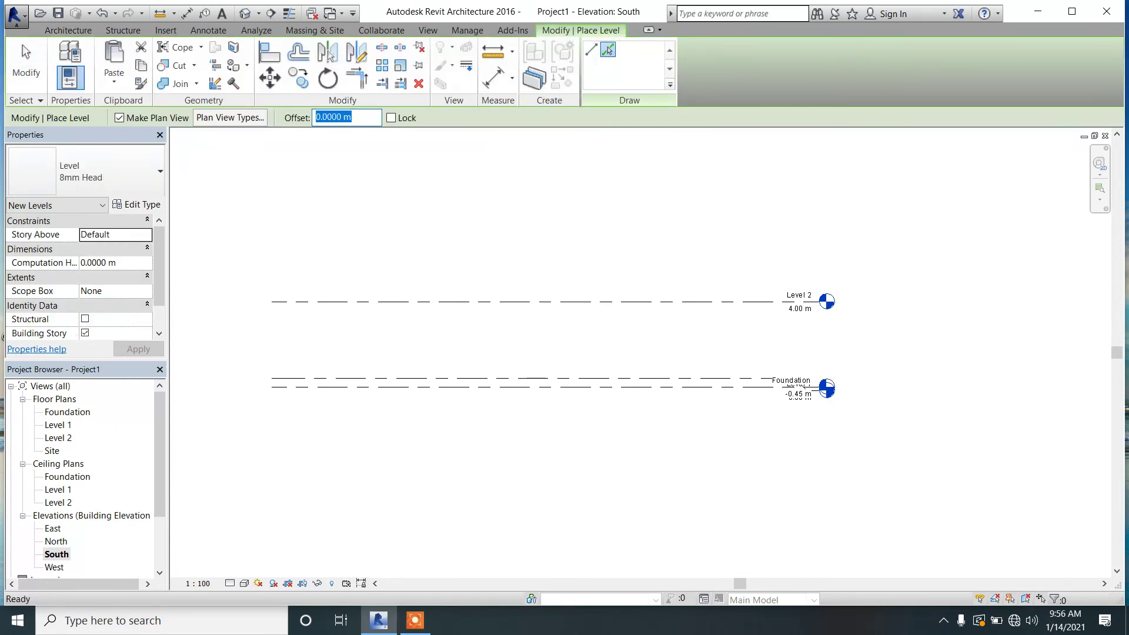
text(1.)
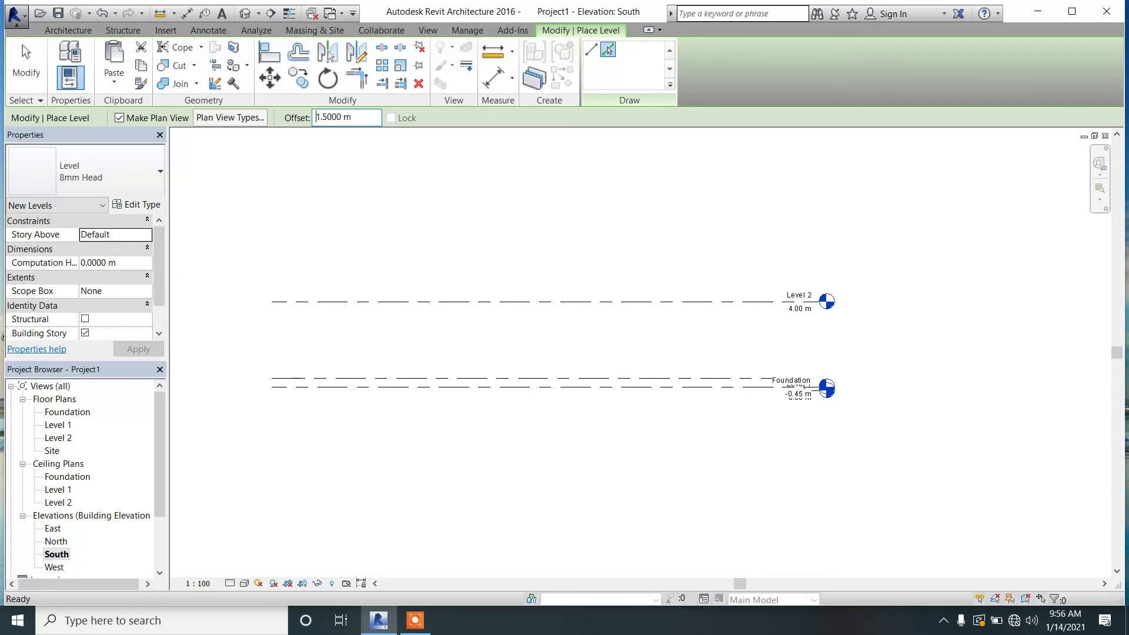
click(696, 301)
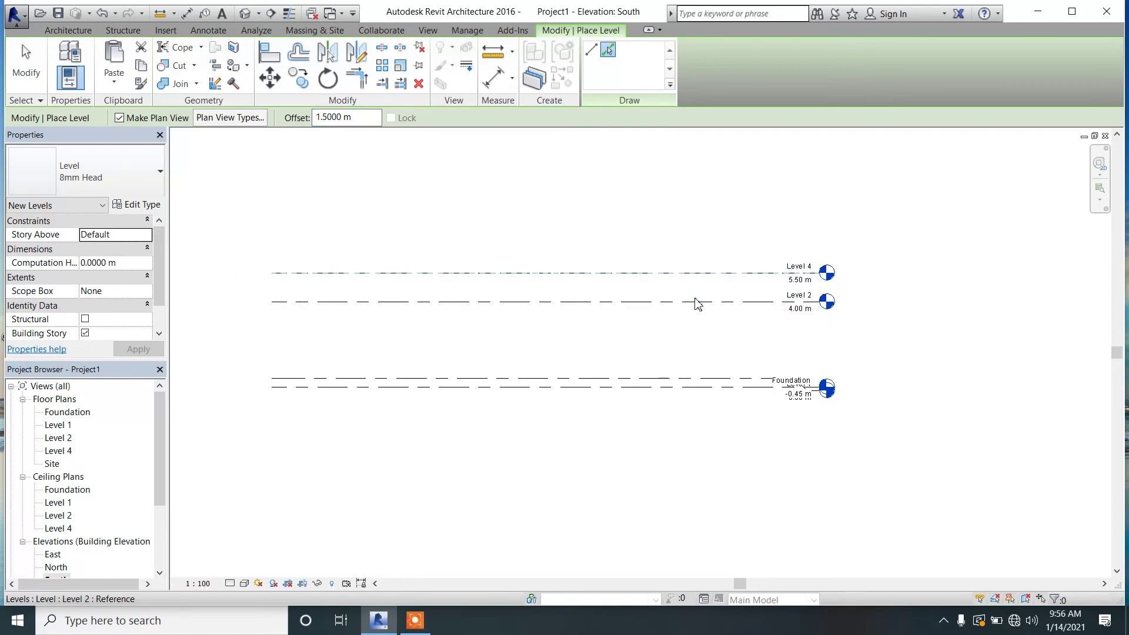
key(Escape)
key(Escape)
scroll(799, 282, up, 2)
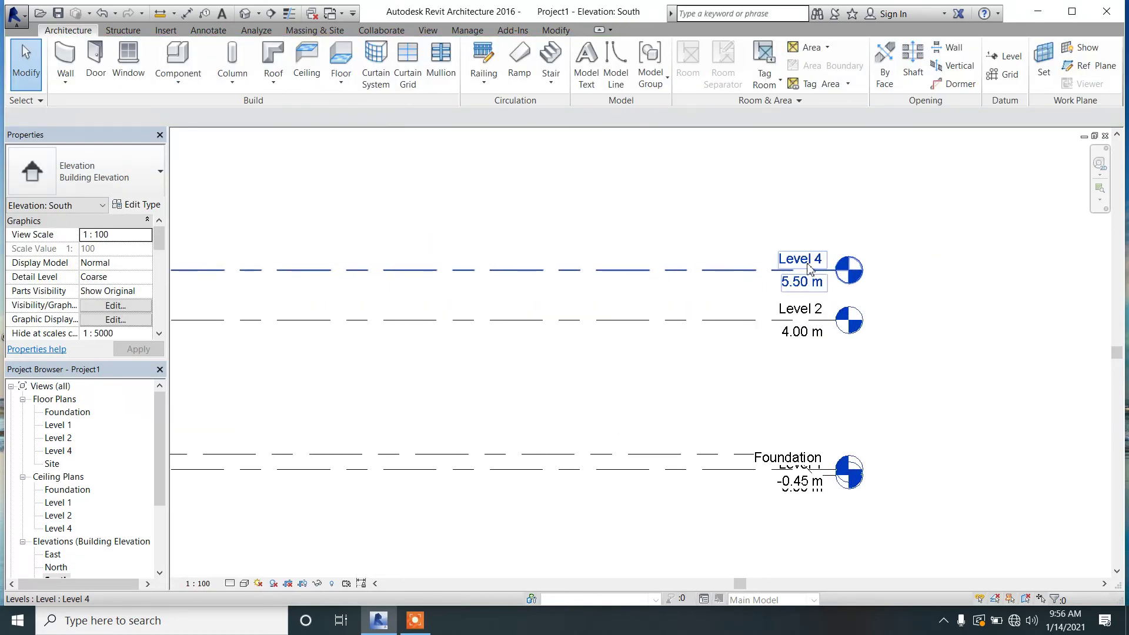
Rename the topmost level as Roof and rename its corresponding views too.
click(810, 267)
click(806, 261)
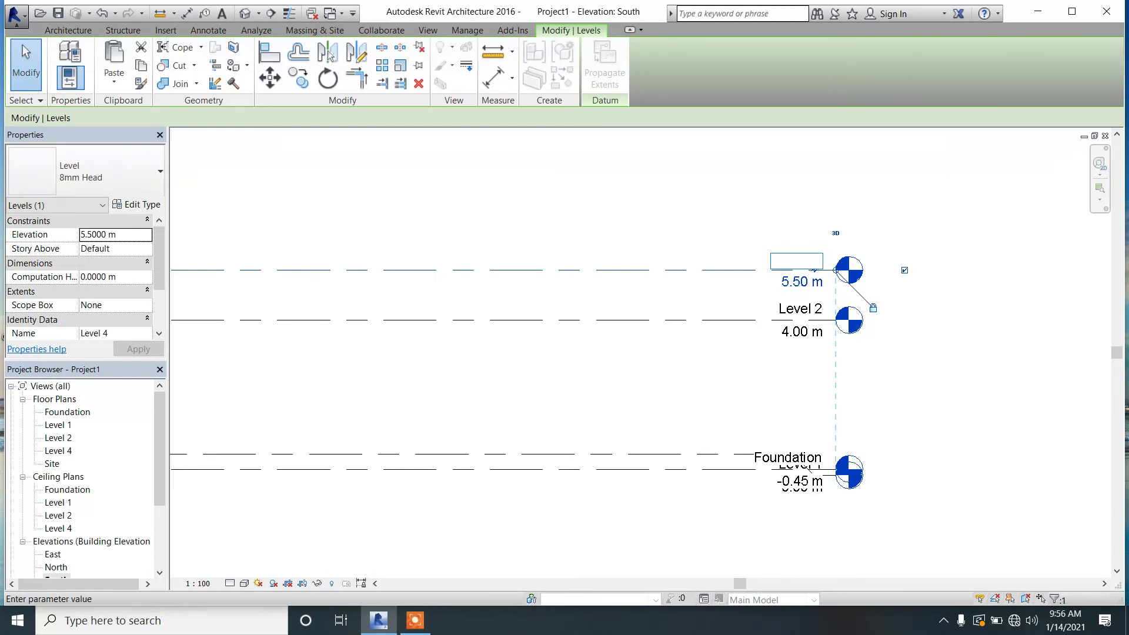
key(Return)
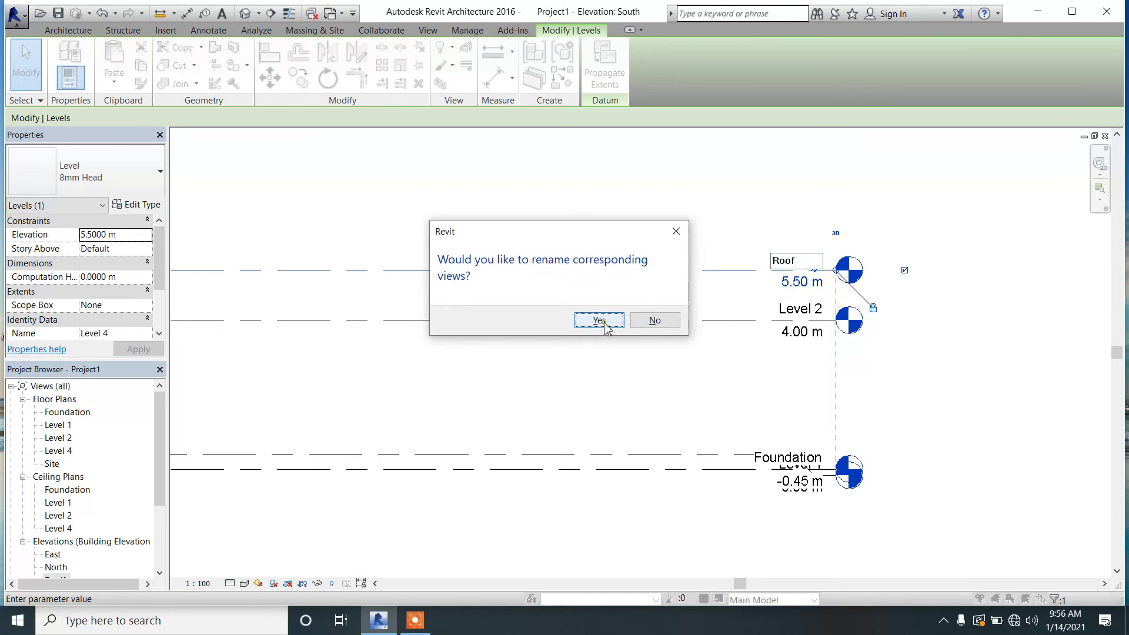
click(600, 321)
scroll(688, 283, down, 3)
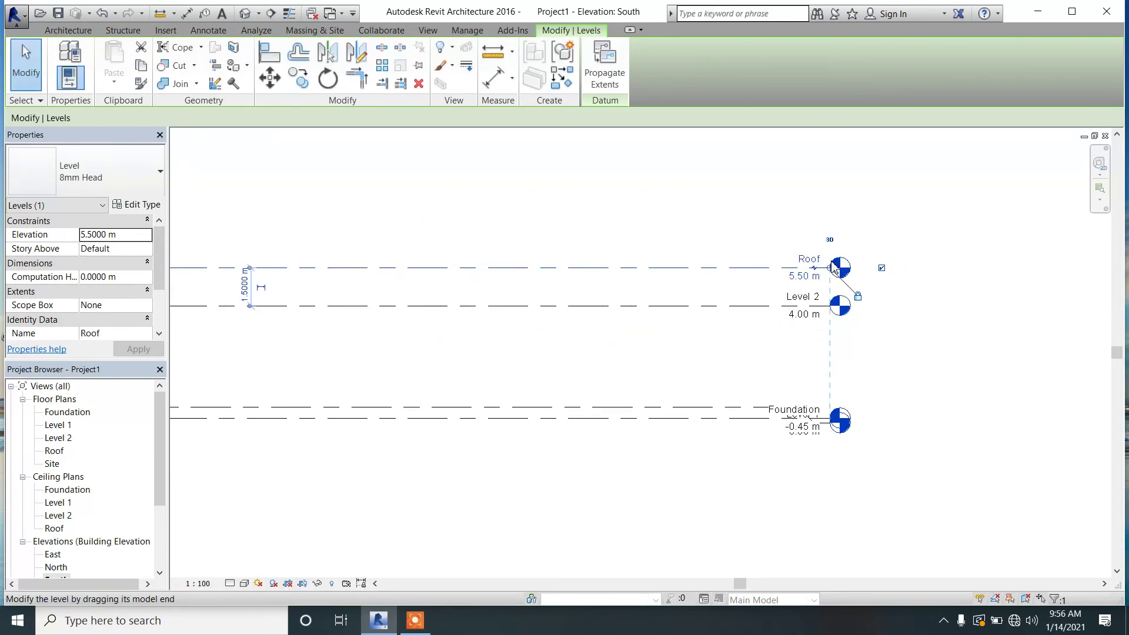
click(996, 373)
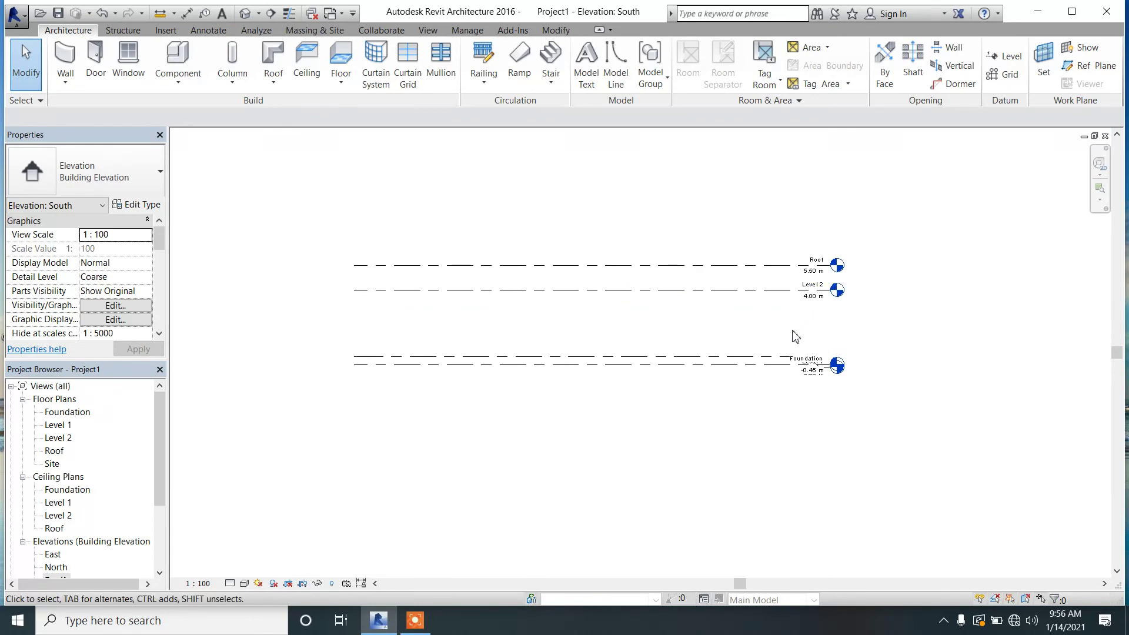
Set the distance between Level 1 and Level 2 to 3 m by moving the Level 1 line.
scroll(791, 353, up, 2)
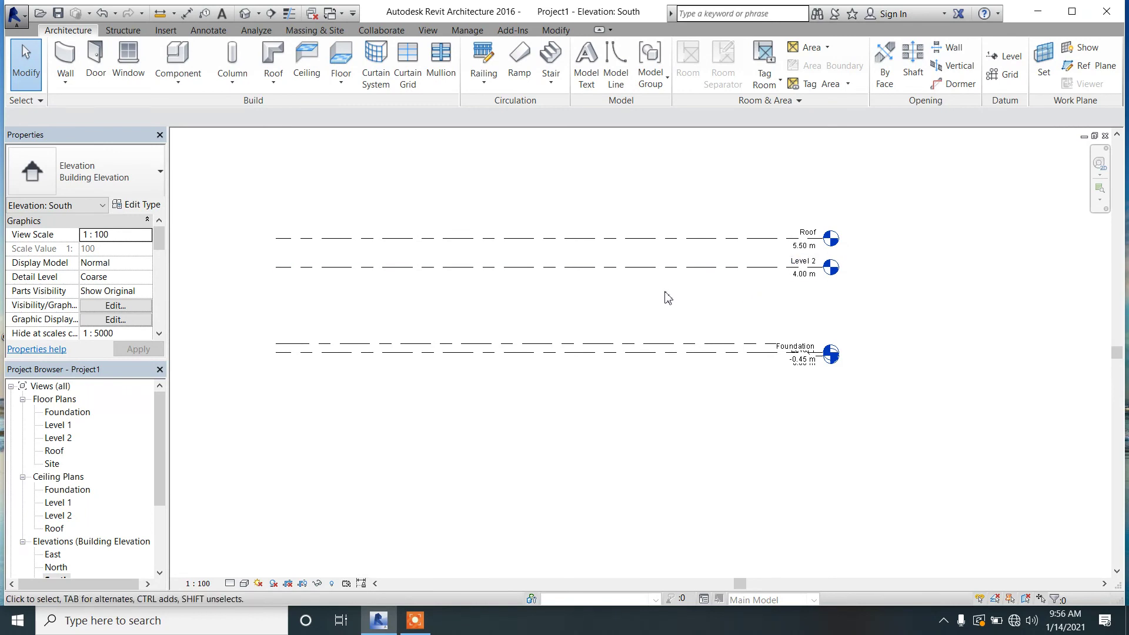
click(668, 344)
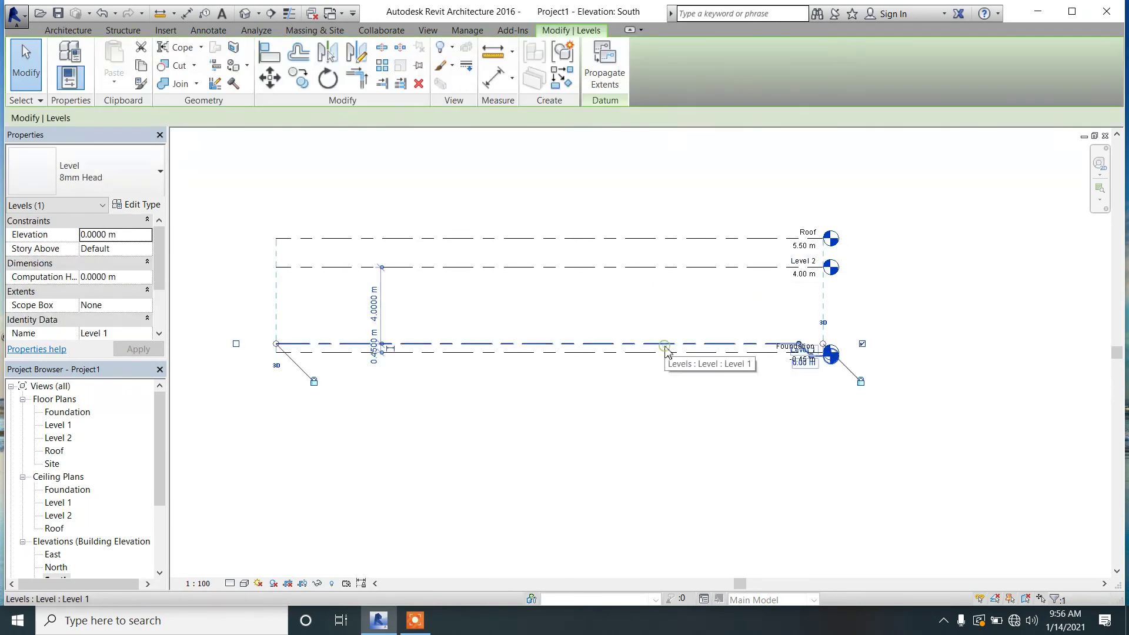
click(380, 304)
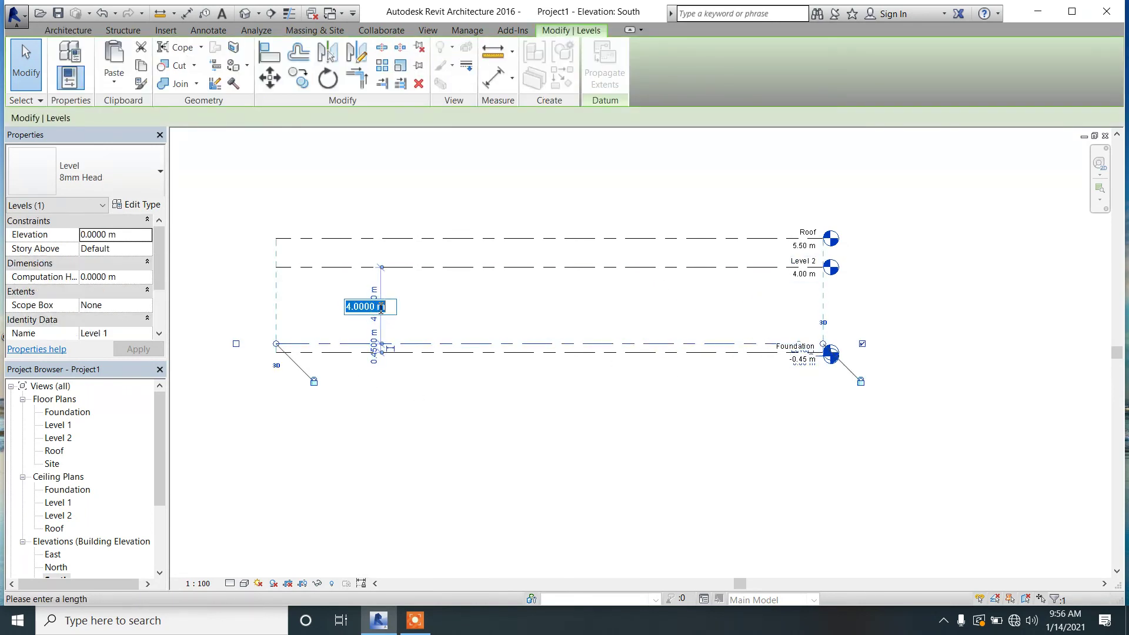
text(3)
key(Return)
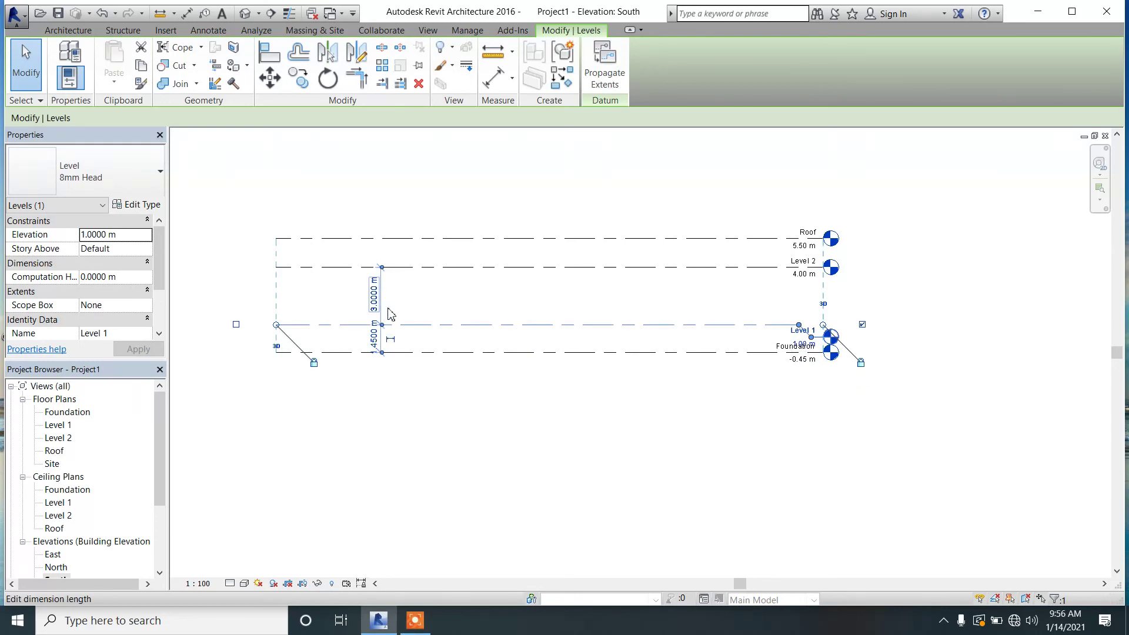
click(661, 456)
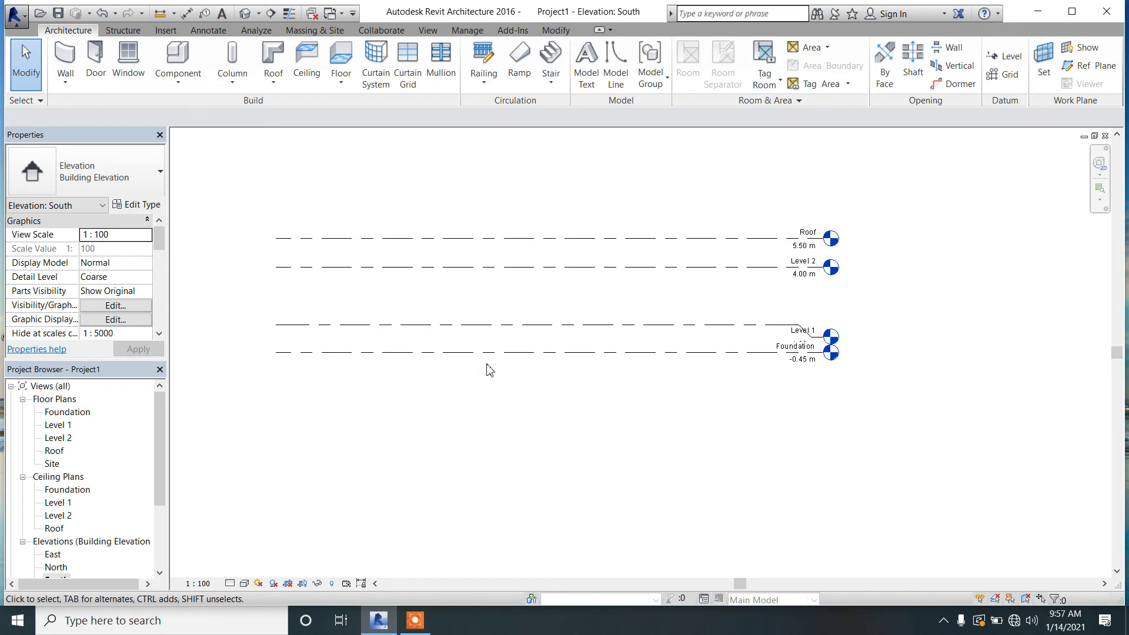
Examine the level heads, elevation labels and aligned line ends of the four levels in the South elevation.
click(801, 331)
scroll(801, 333, up, 2)
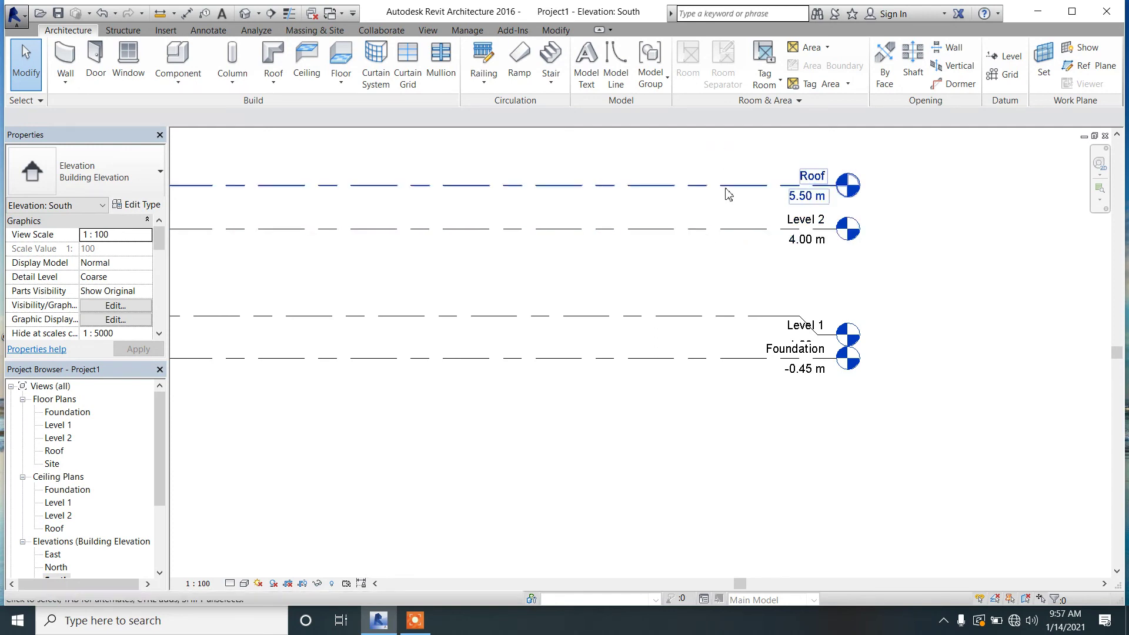
scroll(731, 189, down, 2)
click(694, 209)
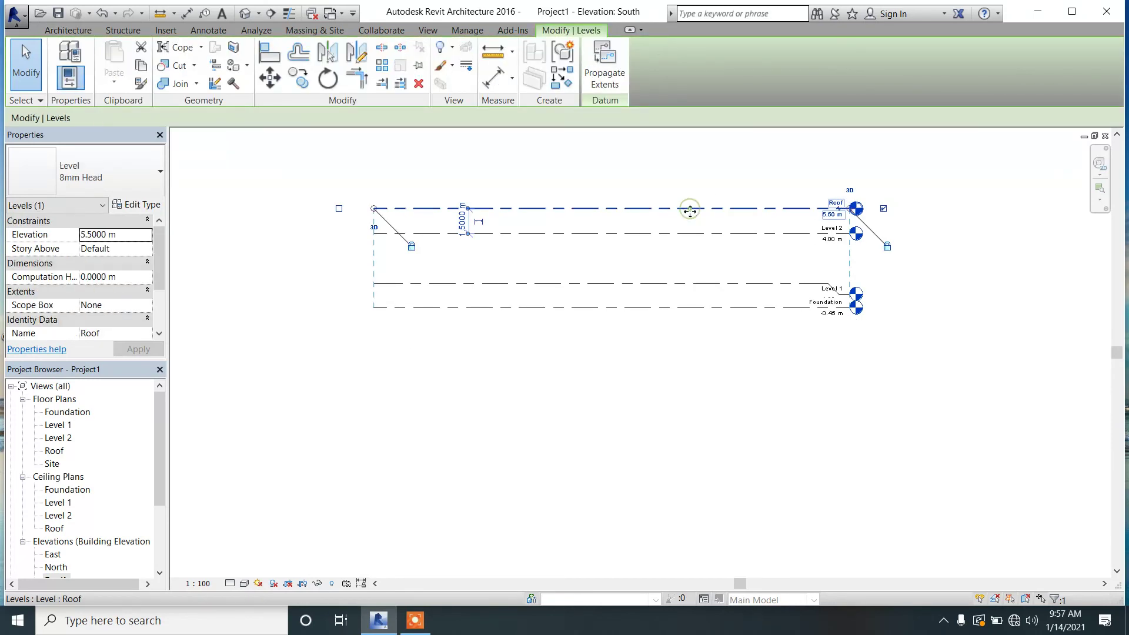
scroll(454, 230, up, 2)
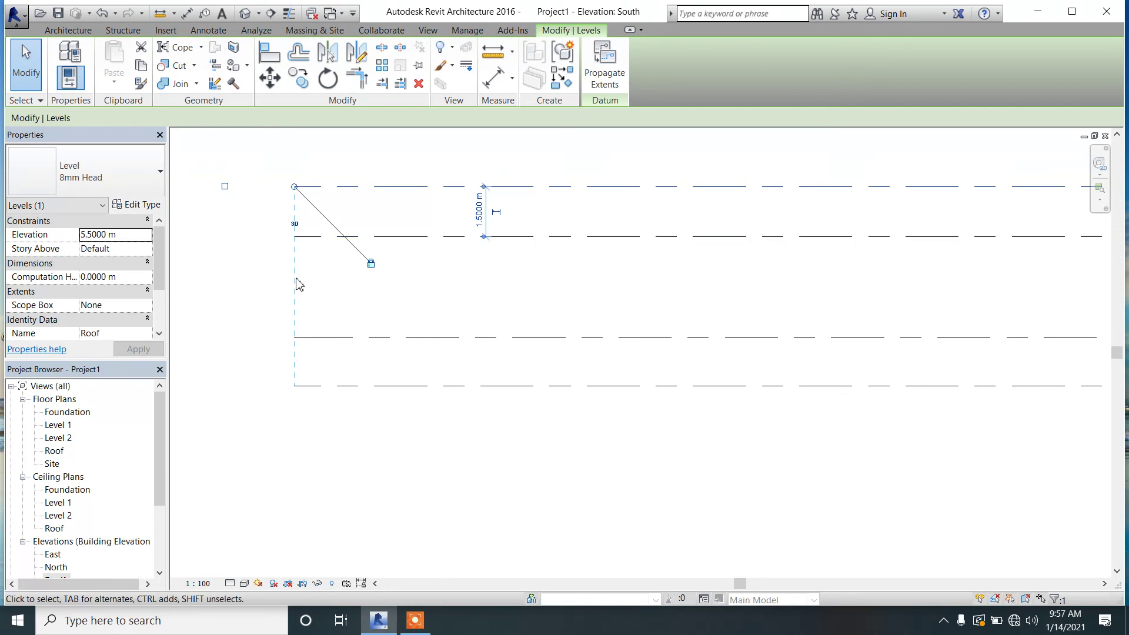
click(256, 280)
scroll(256, 280, down, 2)
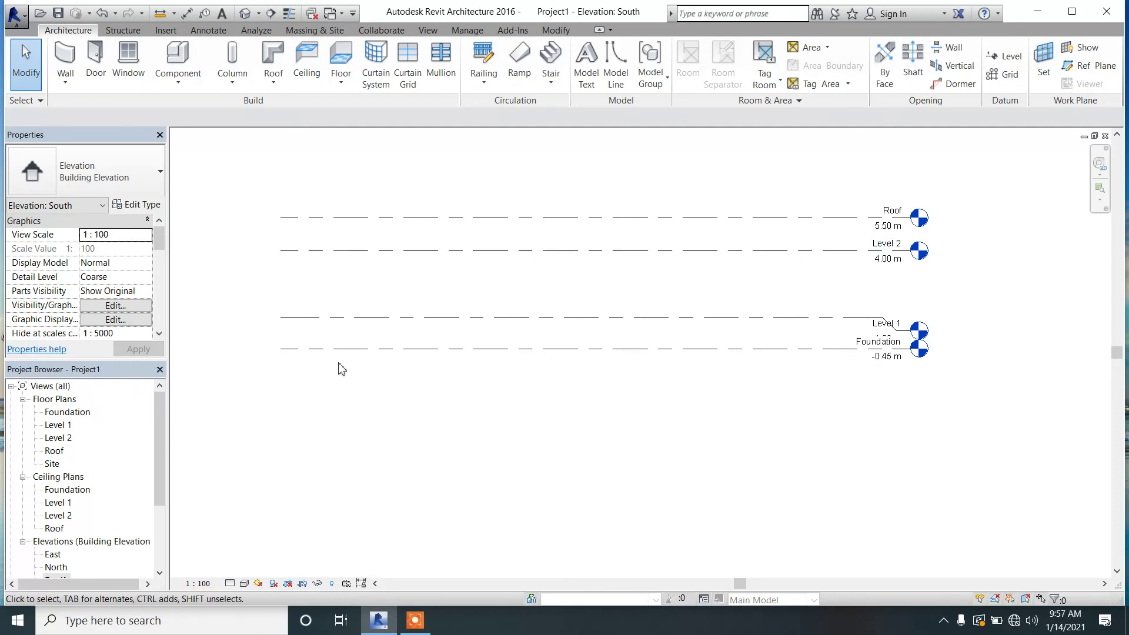
scroll(340, 369, down, 1)
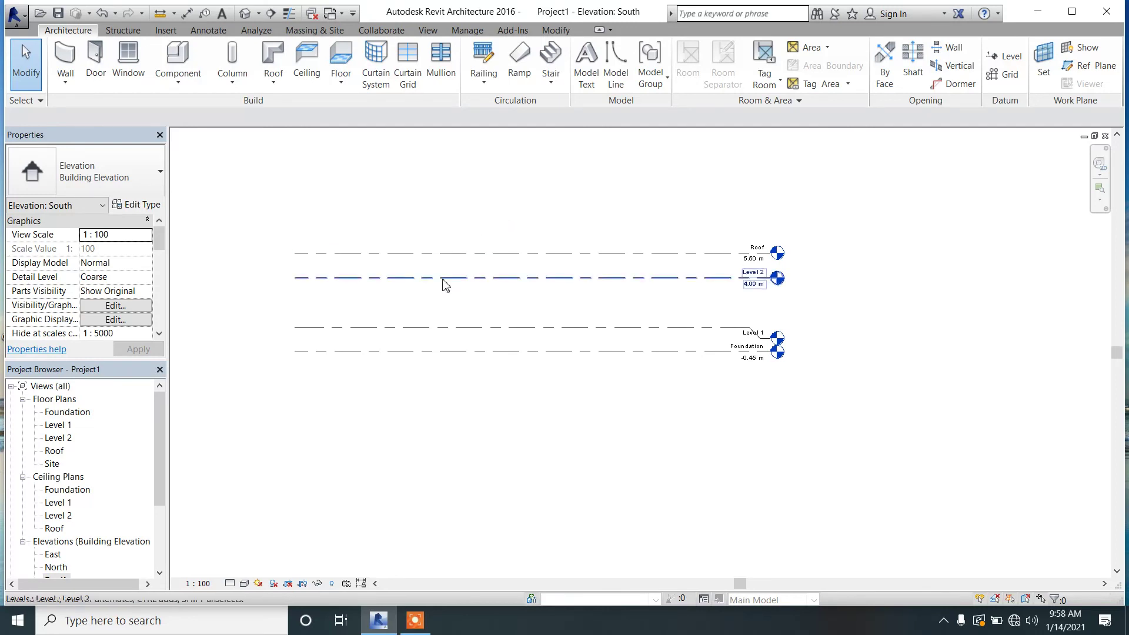
View the Foundation, Level 1, Level 2 and Roof floor plans in turn, and return to the Foundation plan.
click(63, 414)
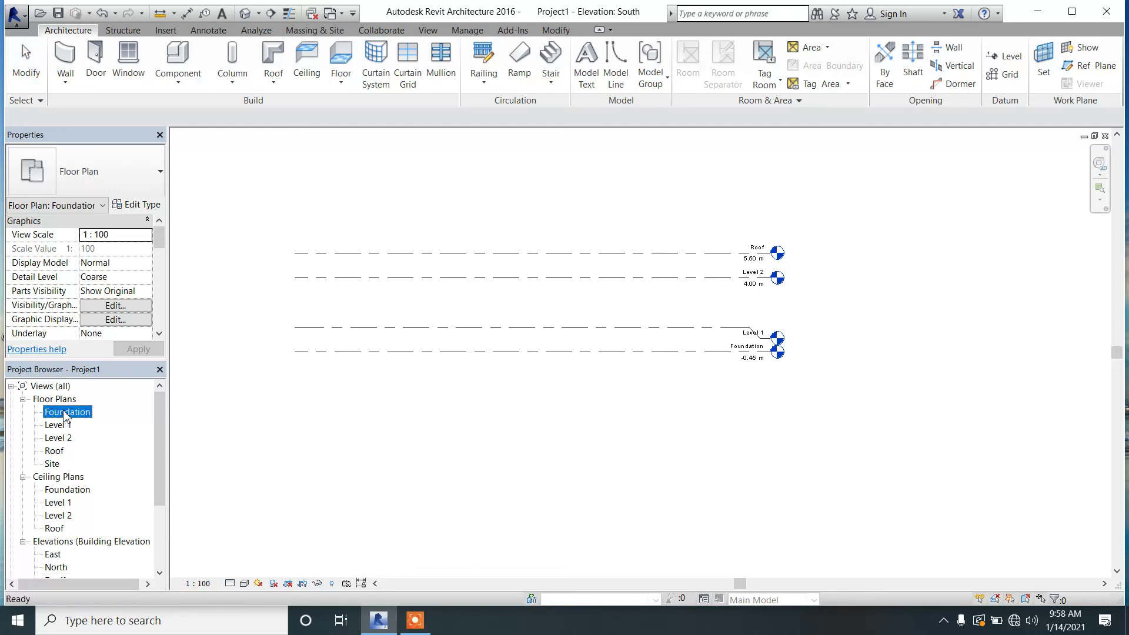
double_click(64, 413)
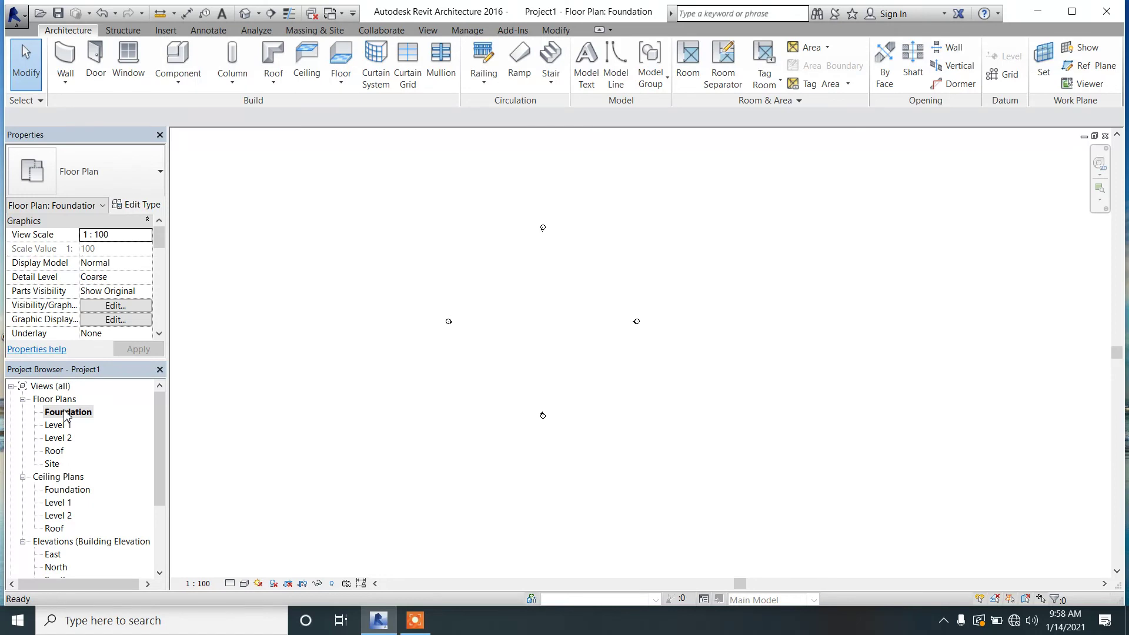
double_click(58, 426)
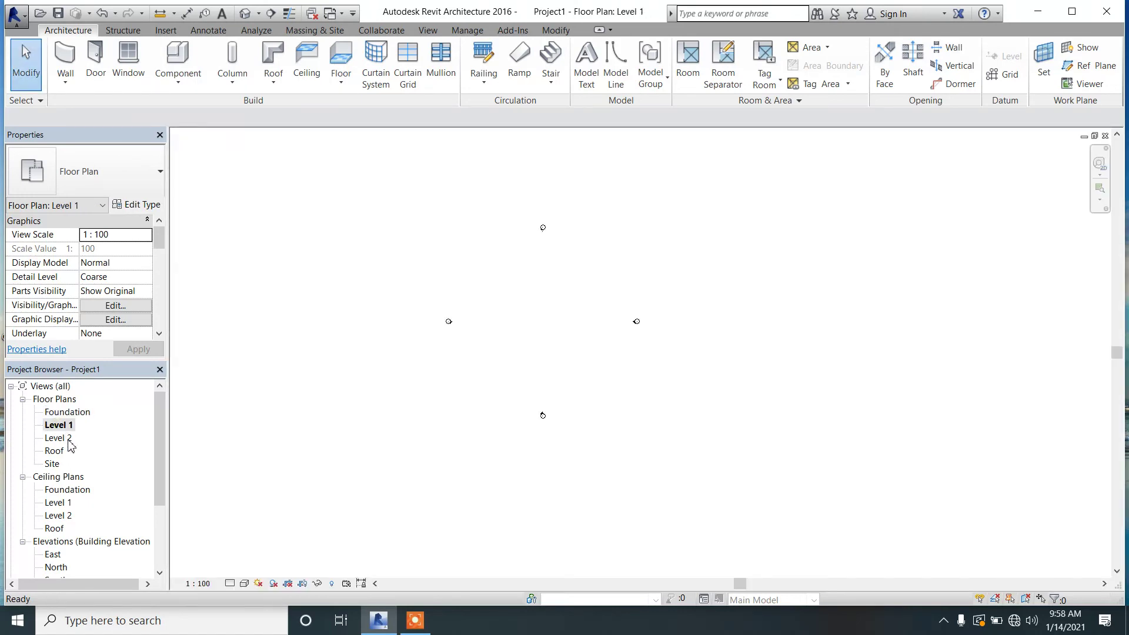
double_click(67, 440)
double_click(63, 452)
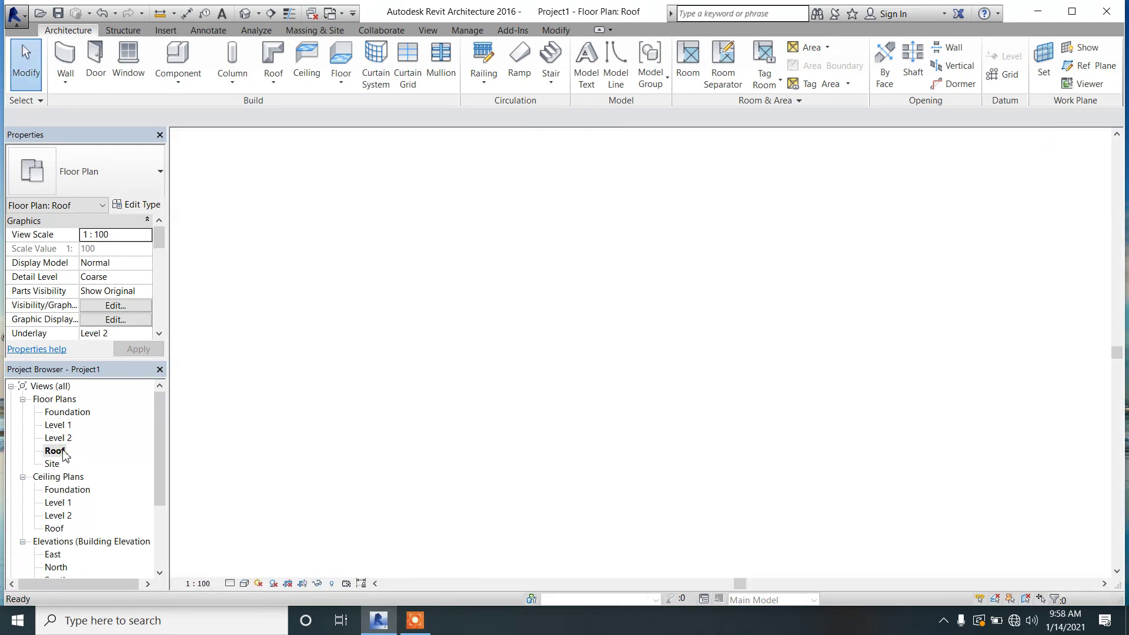
double_click(71, 413)
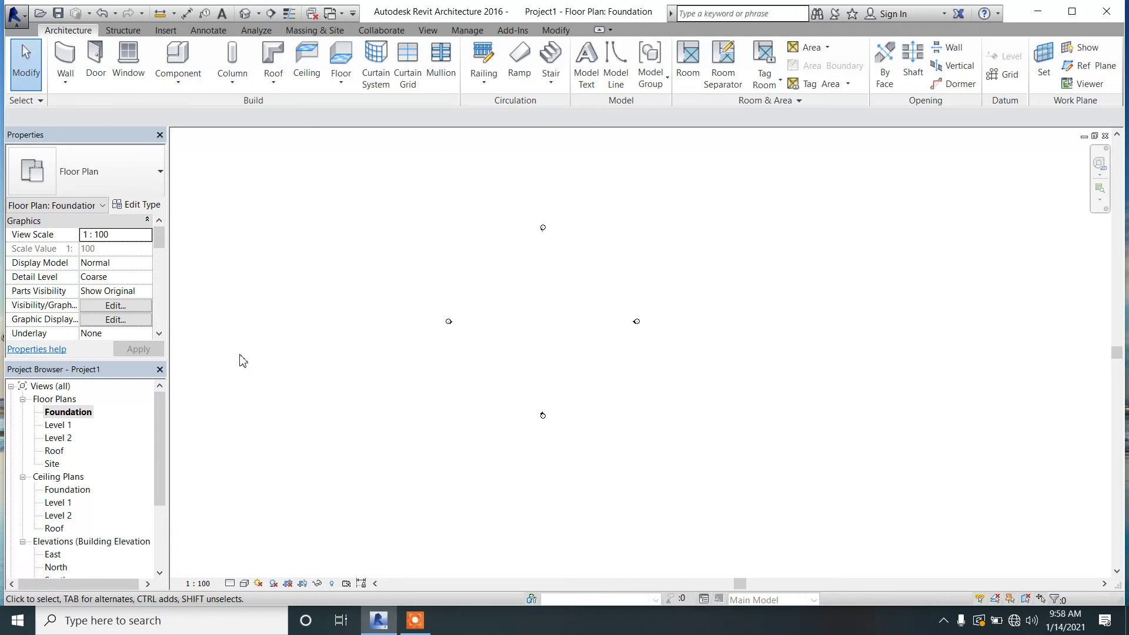
click(1038, 12)
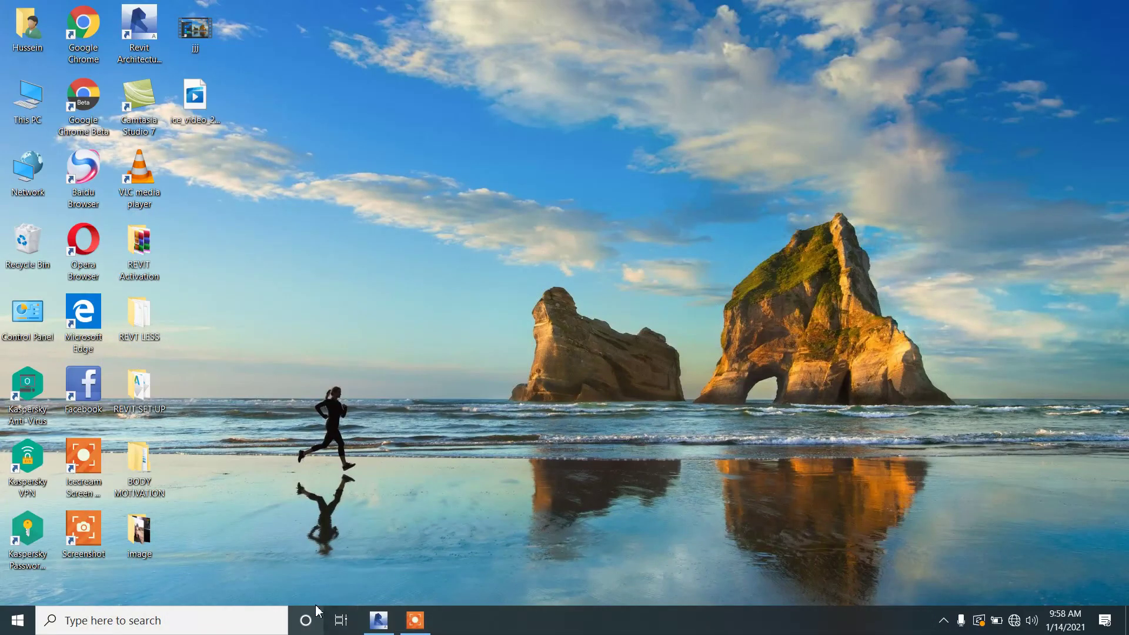
click(410, 628)
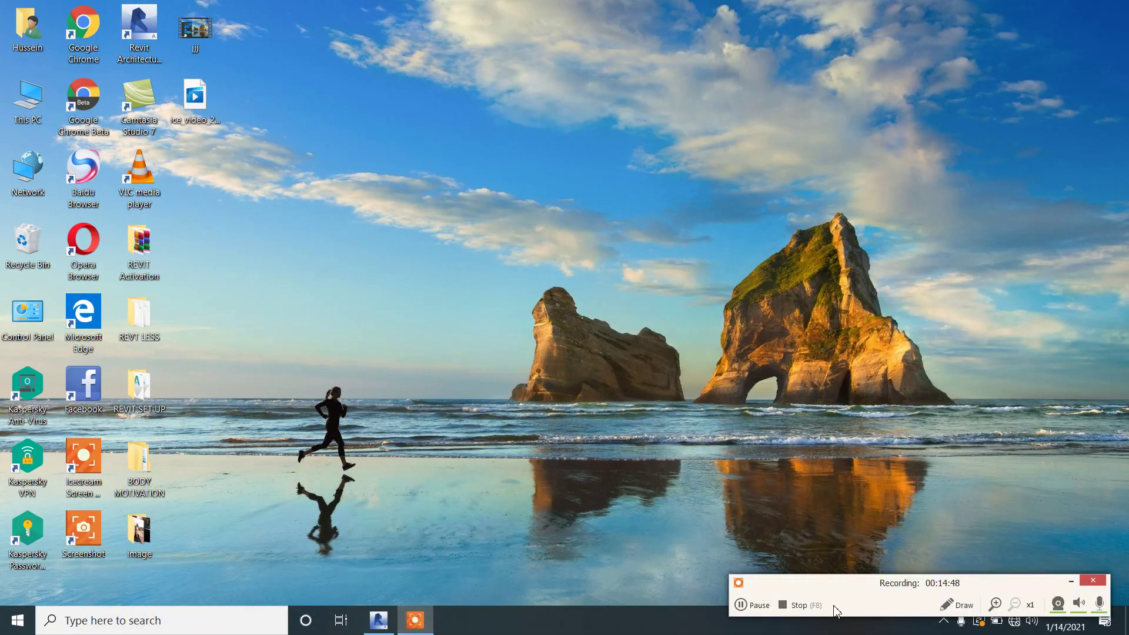